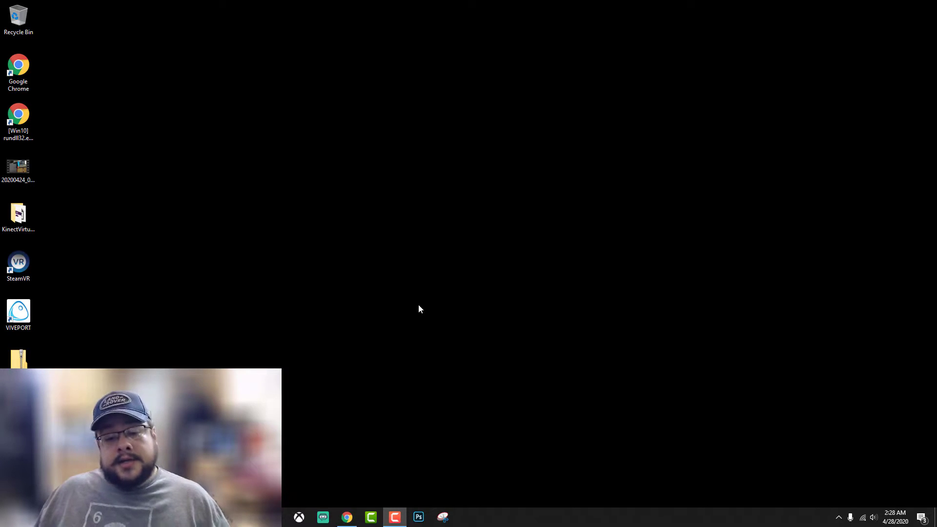
# Launch Developer Toolkit Browser v1.8.0 from the Start menu and centre its window.
pyautogui.press('super')
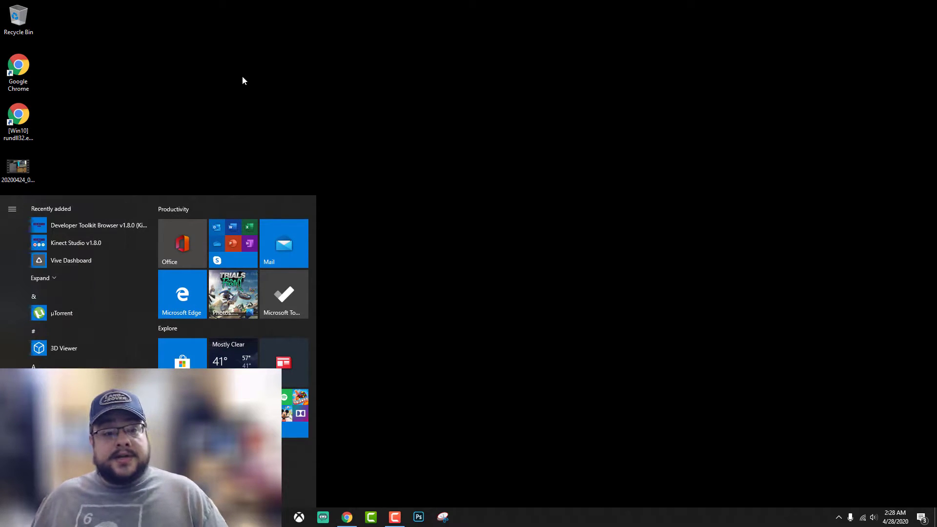
pyautogui.click(127, 228)
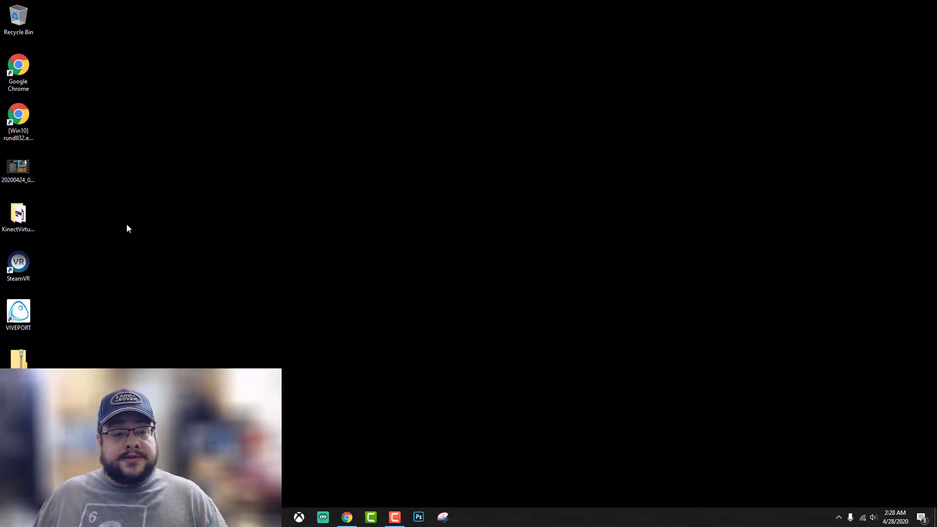
pyautogui.moveTo(263, 47); pyautogui.dragTo(473, 96)
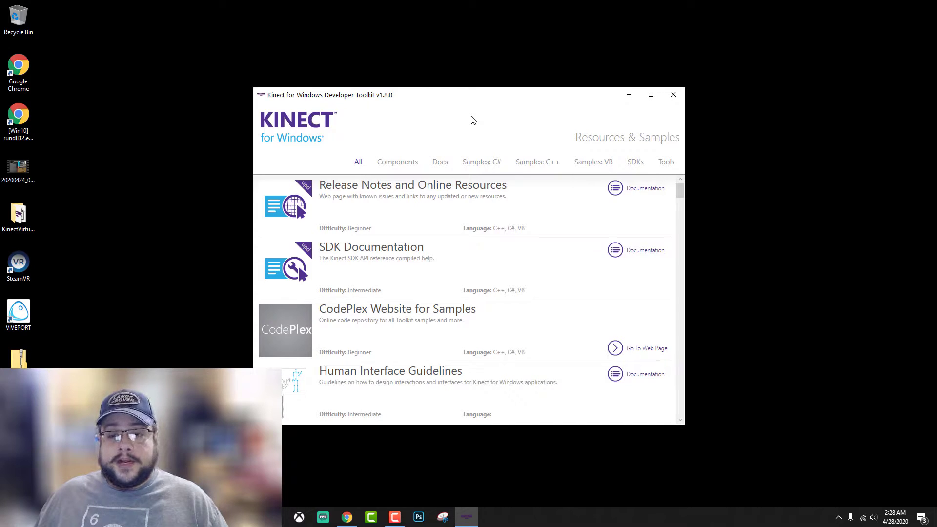
pyautogui.scroll(-15, 553, 203)
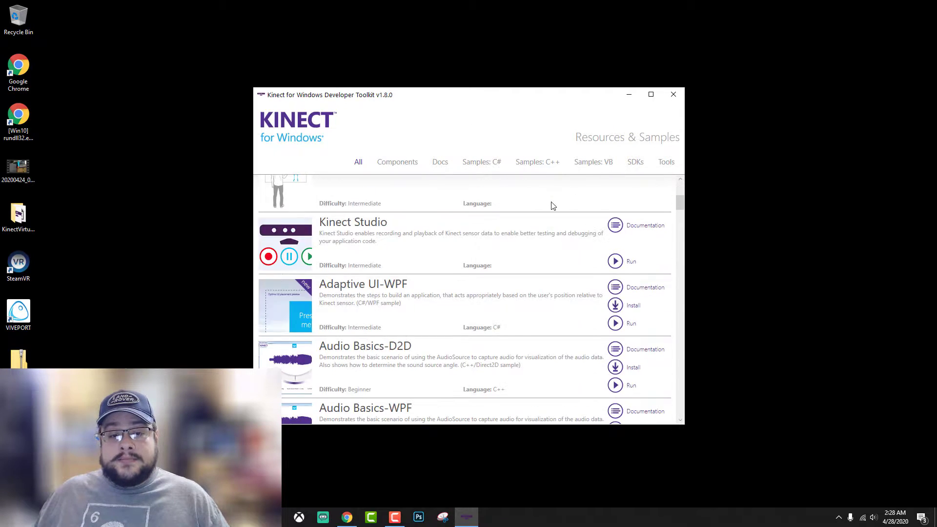
pyautogui.moveTo(679, 254); pyautogui.dragTo(678, 428)
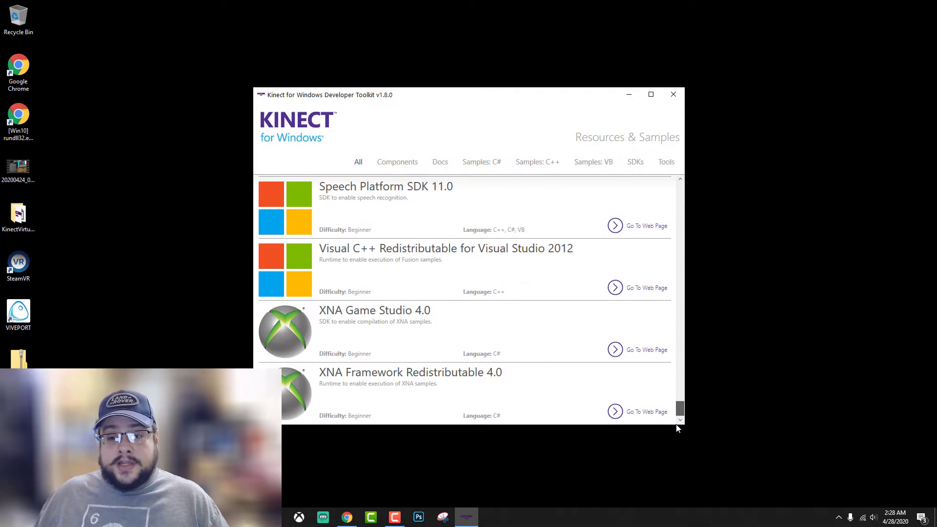
pyautogui.scroll(5, 554, 350)
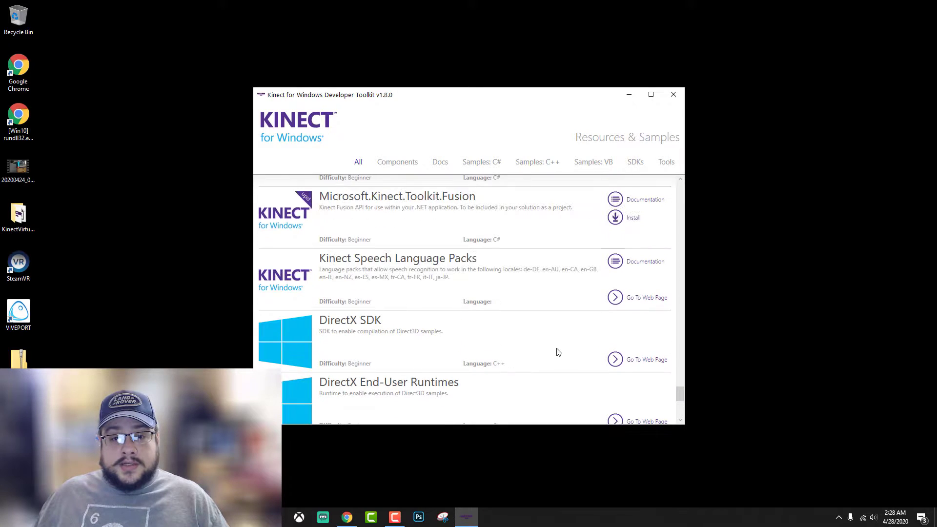
pyautogui.scroll(5, 559, 352)
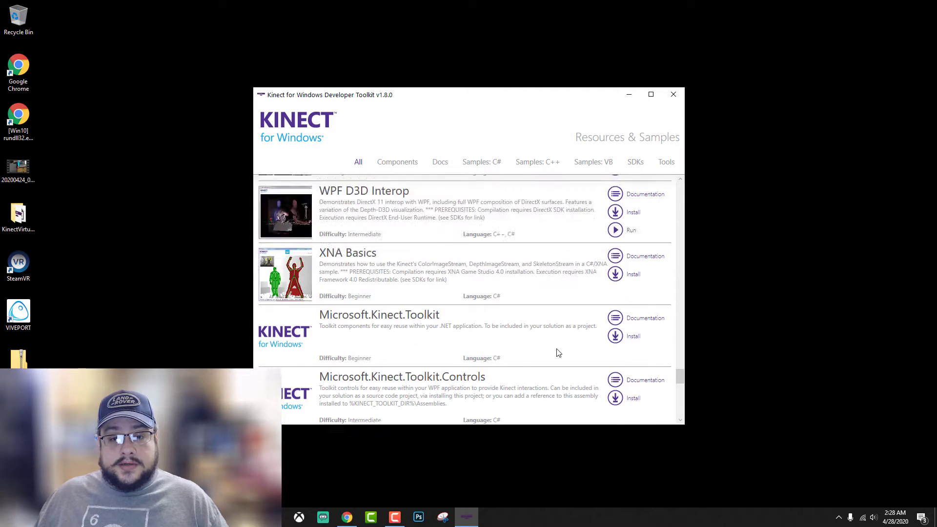
pyautogui.scroll(5, 559, 352)
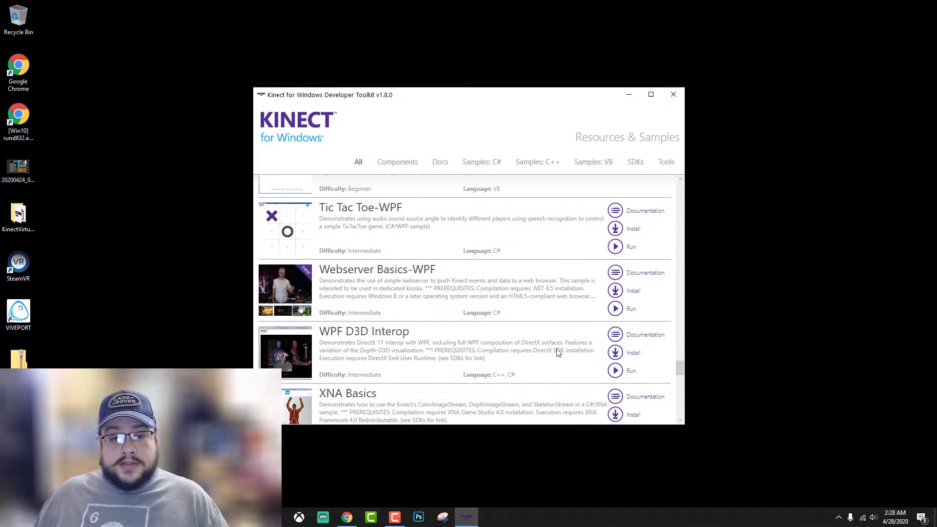
pyautogui.moveTo(675, 356); pyautogui.dragTo(683, 432)
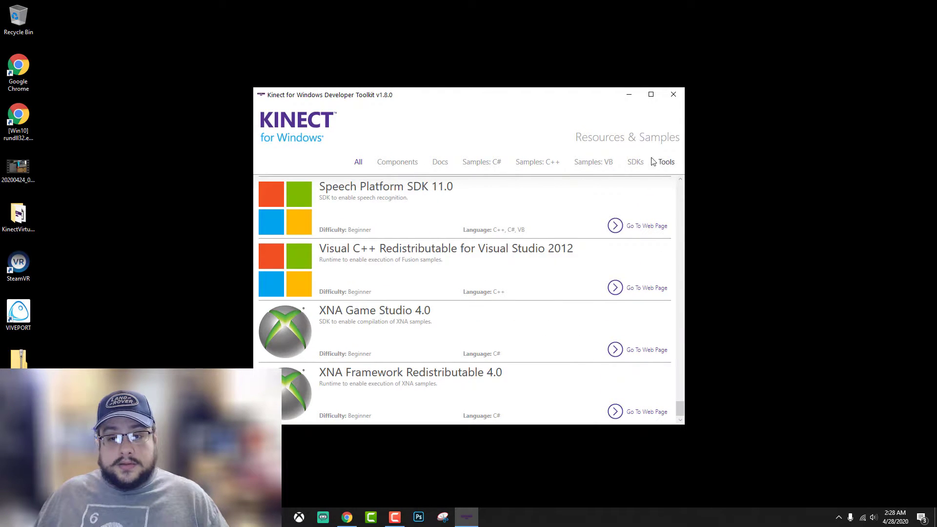
# Browse the SDKs, Samples: VB and Samples: C++ lists in the toolkit catalogue.
pyautogui.click(633, 165)
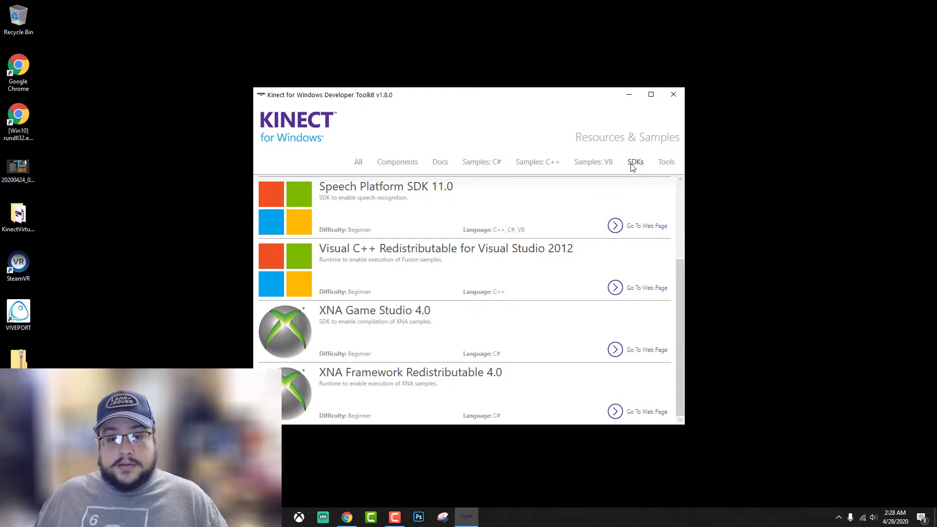
pyautogui.scroll(3, 560, 242)
pyautogui.click(593, 165)
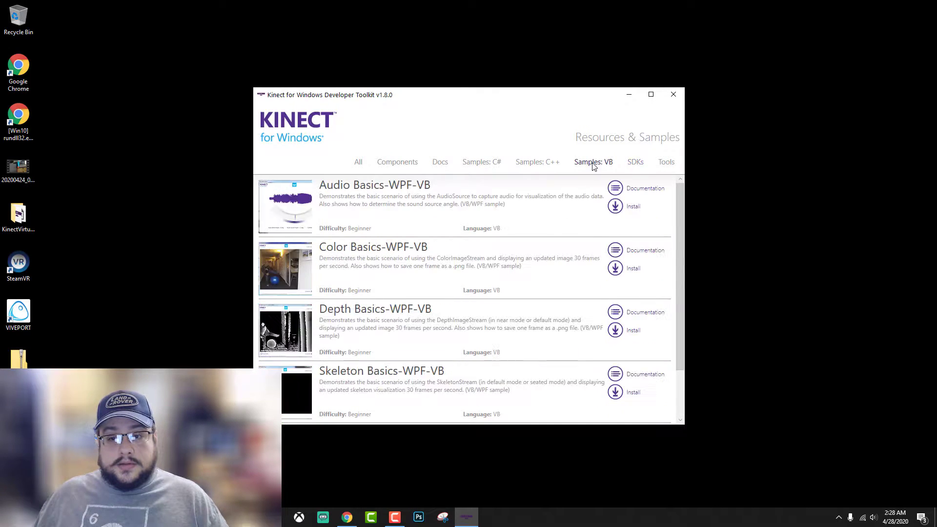
pyautogui.scroll(-1, 567, 216)
pyautogui.scroll(1, 566, 214)
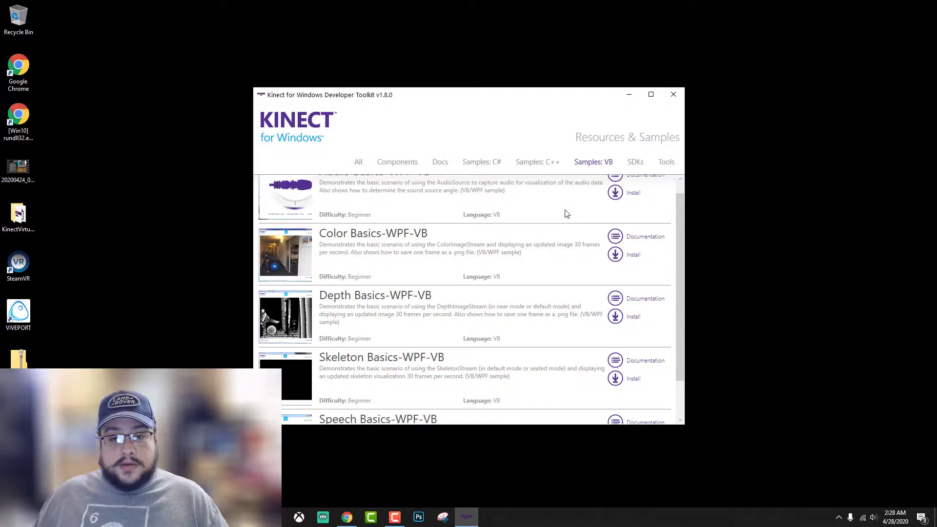
pyautogui.click(542, 166)
pyautogui.scroll(-3, 563, 204)
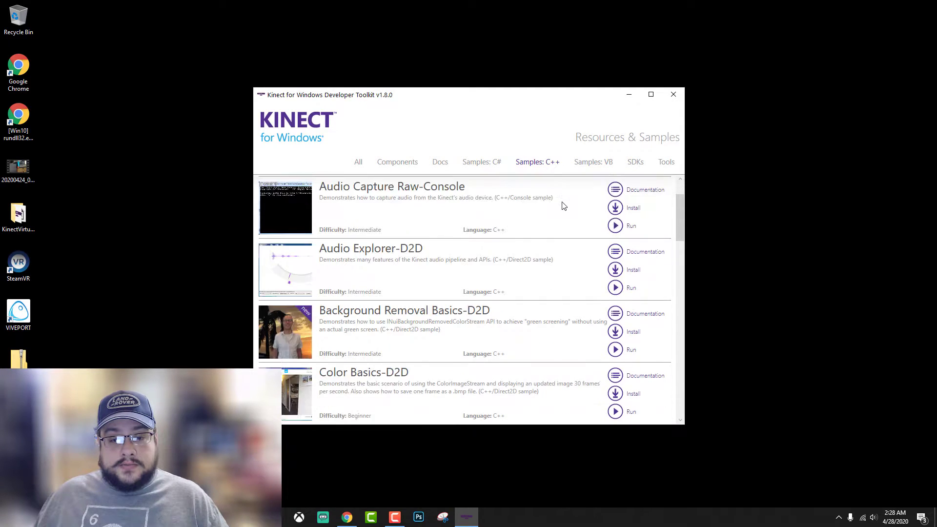
pyautogui.scroll(-5, 563, 206)
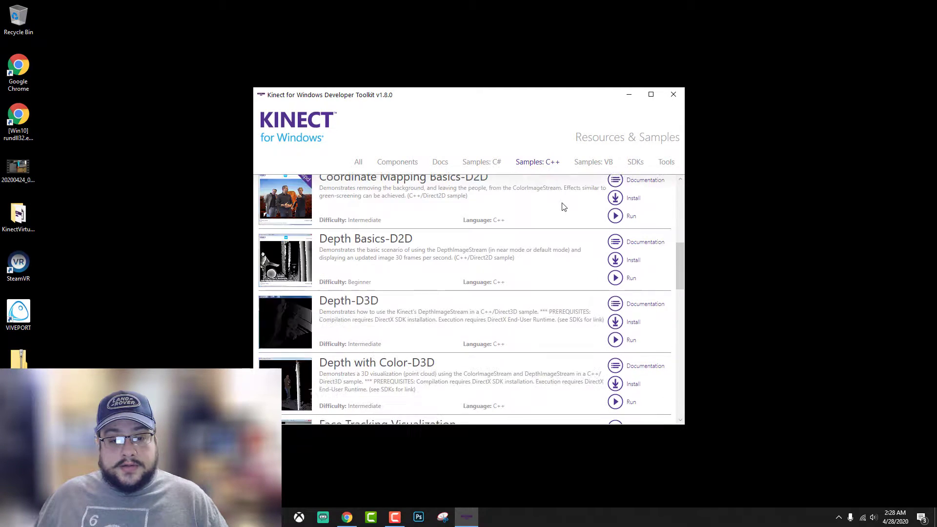
pyautogui.scroll(-8, 563, 208)
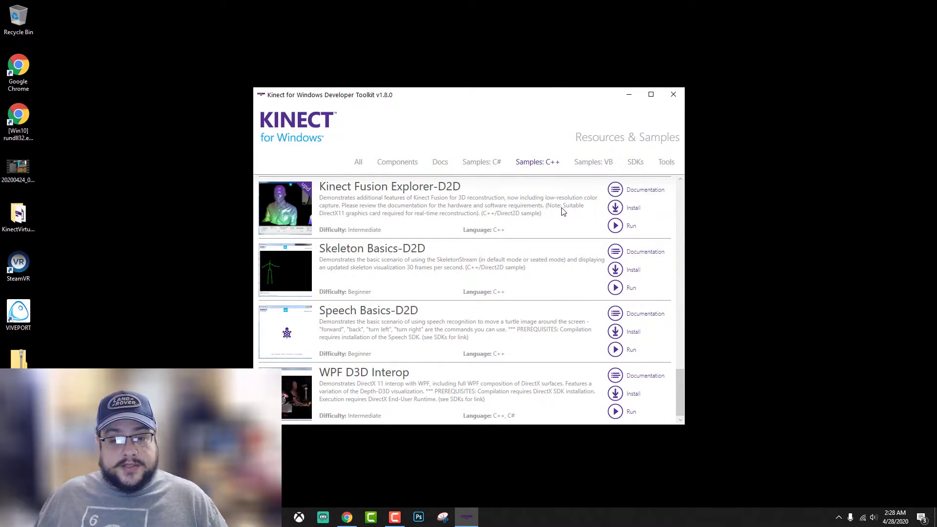
# Switch to the Samples: C# list and scroll through its entries.
pyautogui.click(497, 164)
pyautogui.scroll(-5, 513, 230)
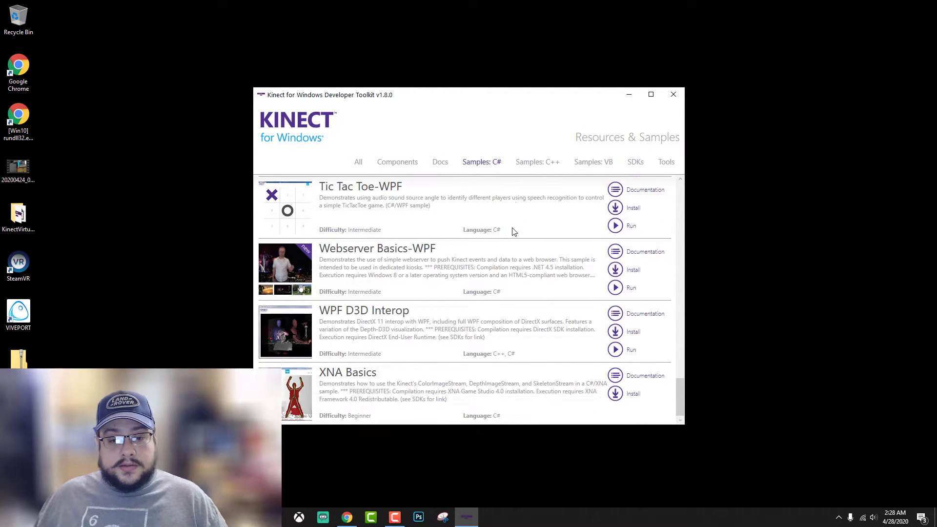
pyautogui.scroll(3, 514, 231)
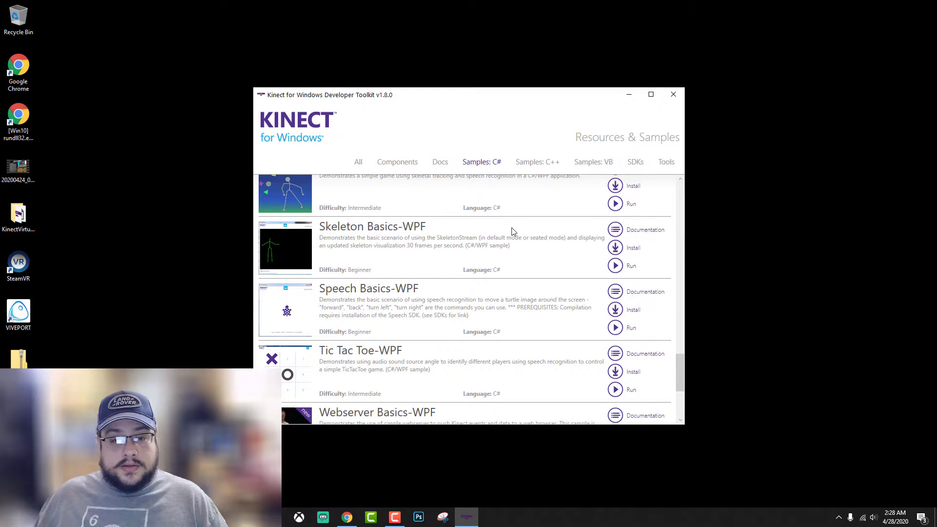
pyautogui.scroll(3, 513, 232)
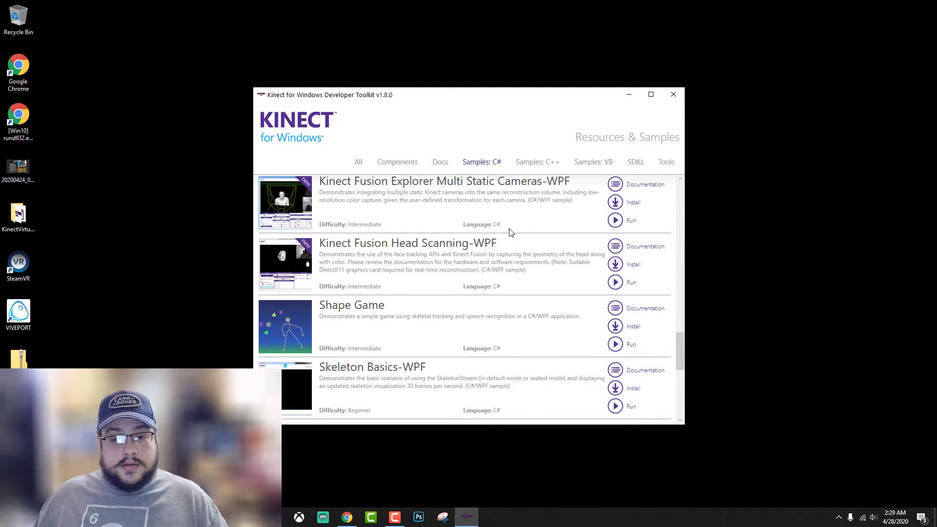
pyautogui.scroll(2, 492, 243)
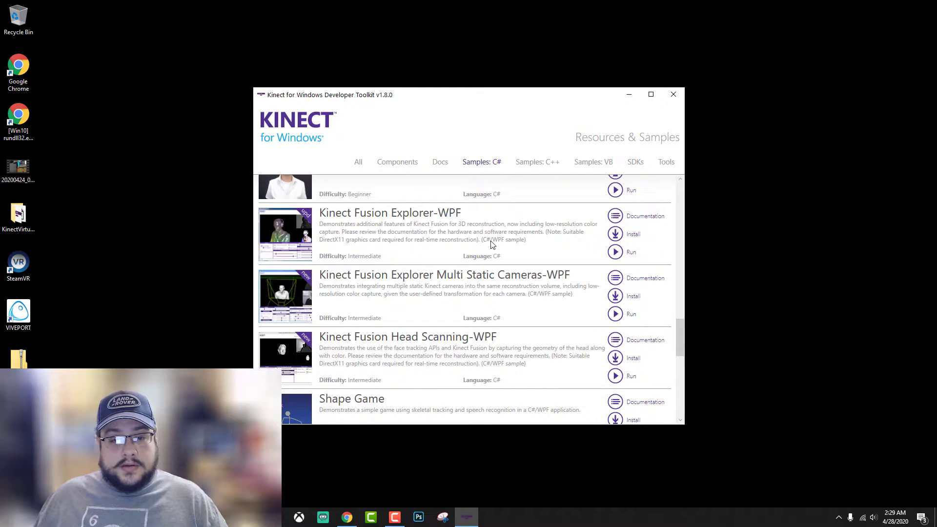
pyautogui.scroll(2, 492, 243)
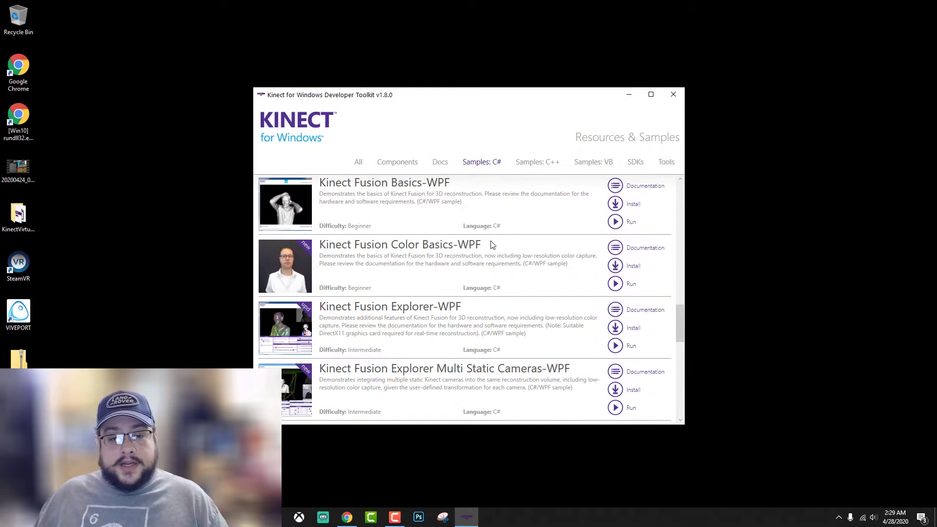
pyautogui.scroll(1, 492, 244)
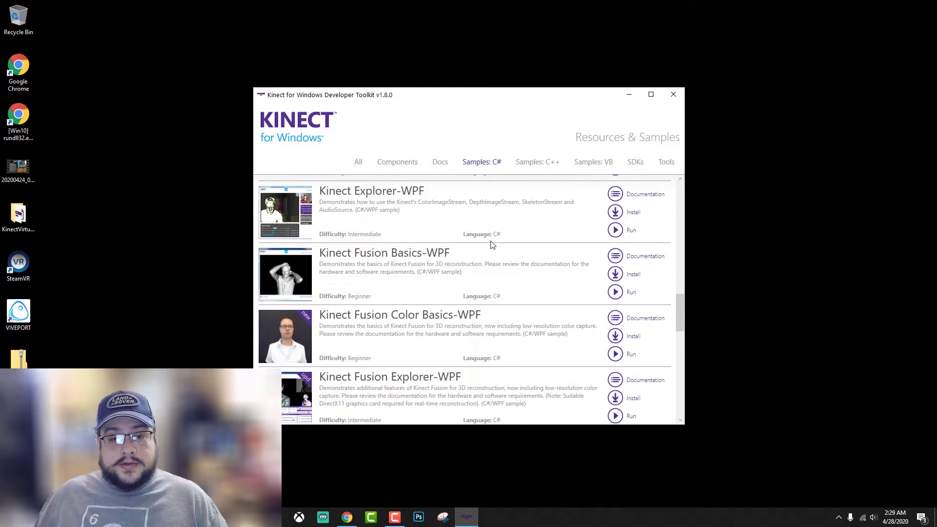
pyautogui.scroll(2, 491, 244)
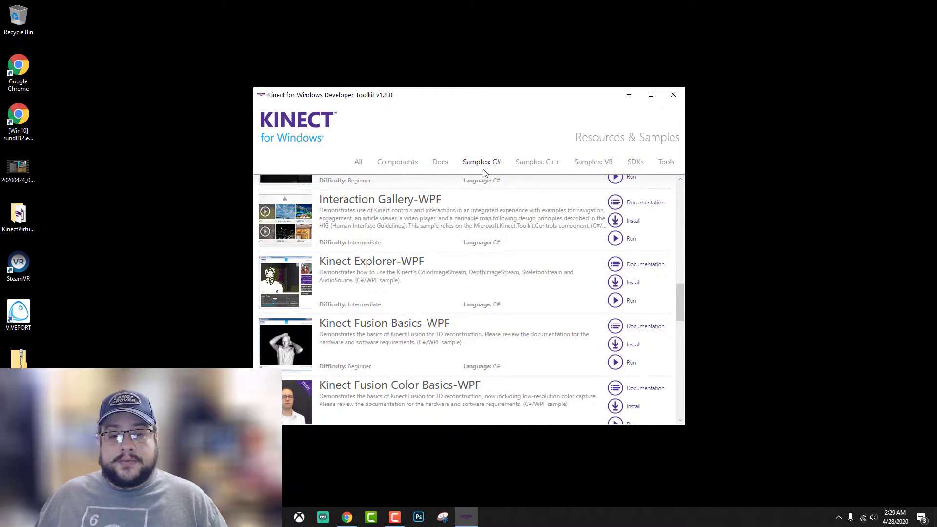
# Run Kinect Explorer-WPF, tilt the sensor to 27°, enlarge the depth view, and show colour resolutions.
pyautogui.click(615, 300)
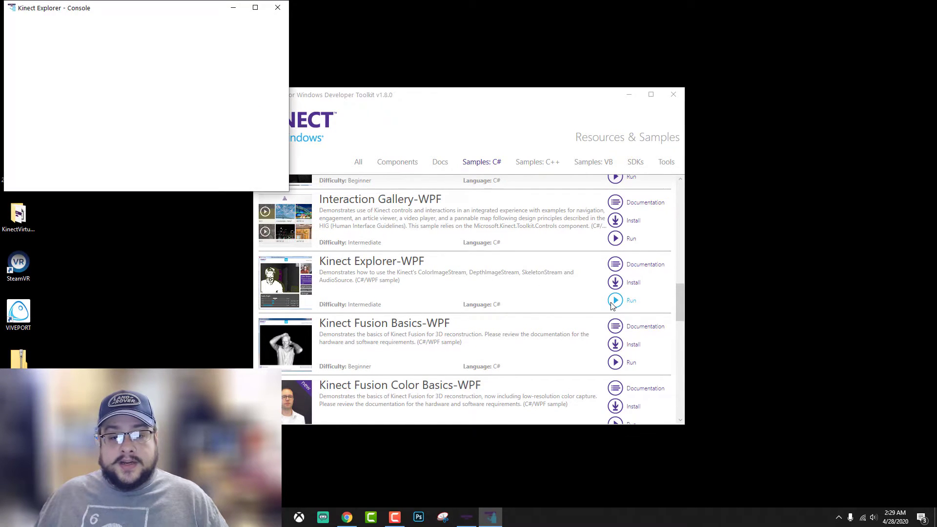
pyautogui.moveTo(359, 106); pyautogui.dragTo(440, 112)
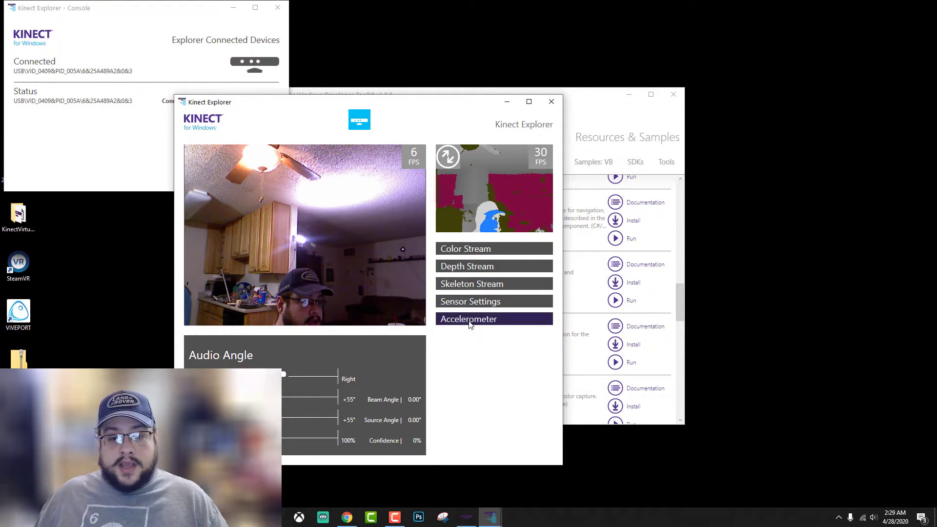
pyautogui.click(472, 302)
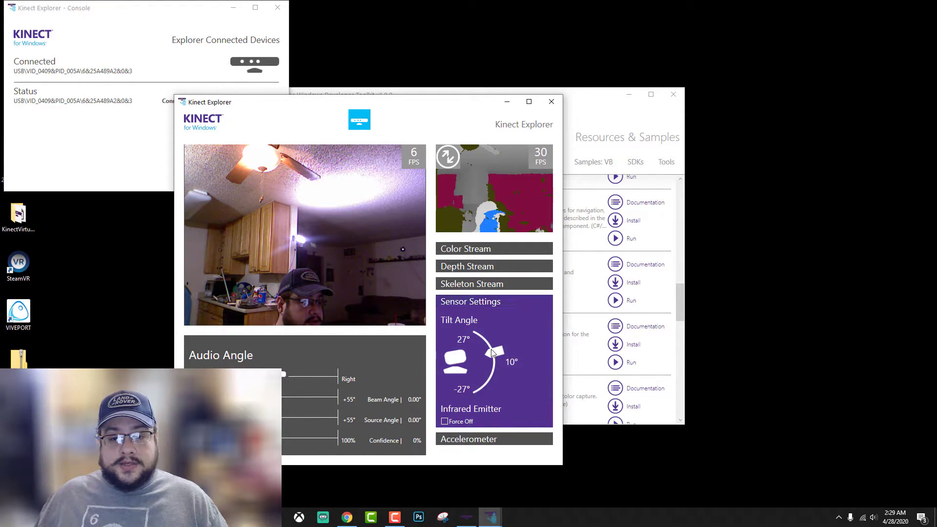
pyautogui.moveTo(503, 347); pyautogui.dragTo(463, 309)
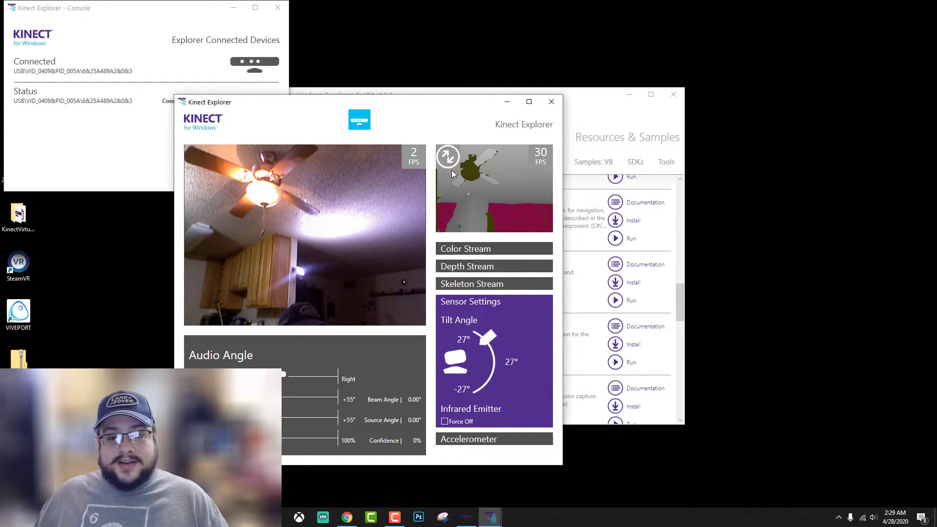
pyautogui.click(448, 157)
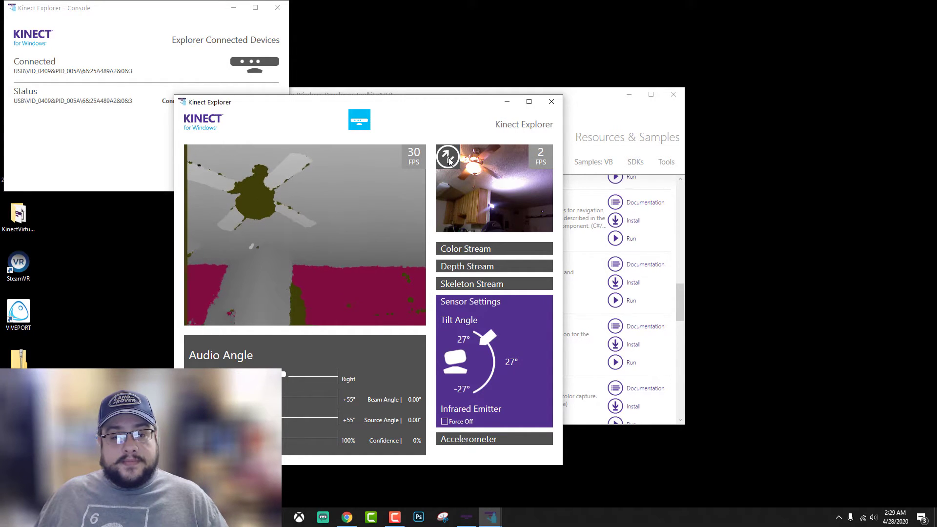
pyautogui.click(464, 249)
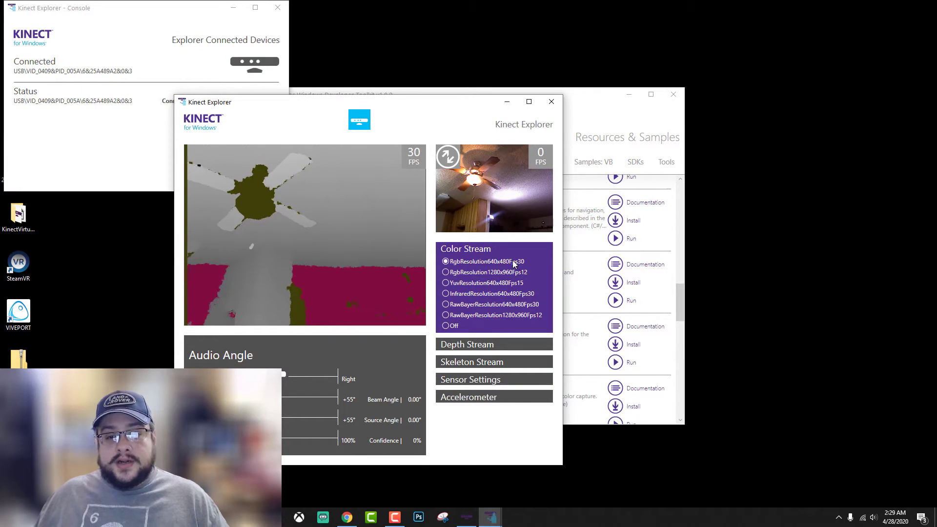
# Set the colour stream to InfraredResolution640x480Fps30 and expand the Depth Stream settings.
pyautogui.click(448, 157)
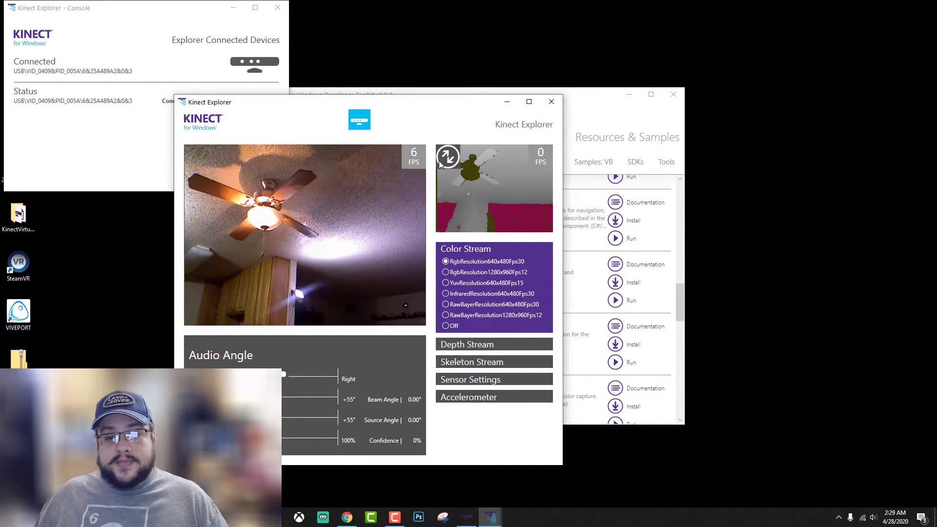
pyautogui.click(490, 272)
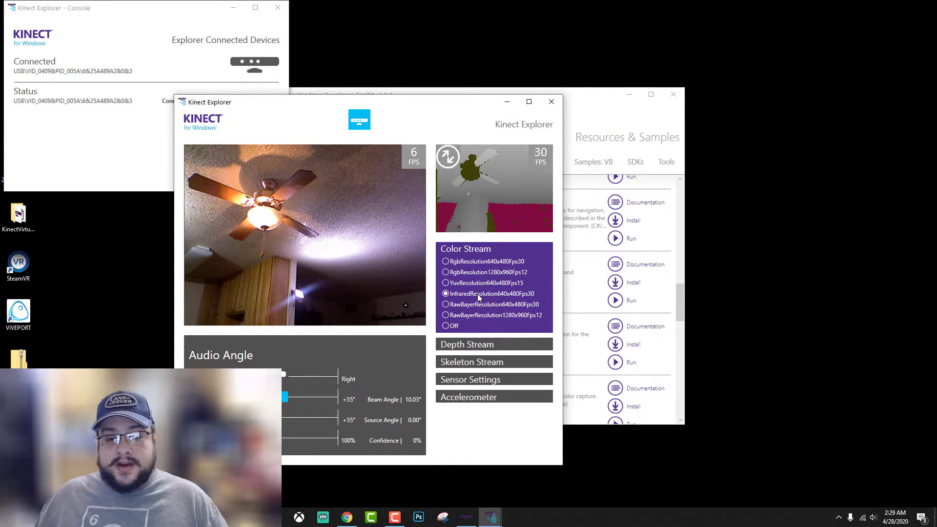
pyautogui.click(448, 157)
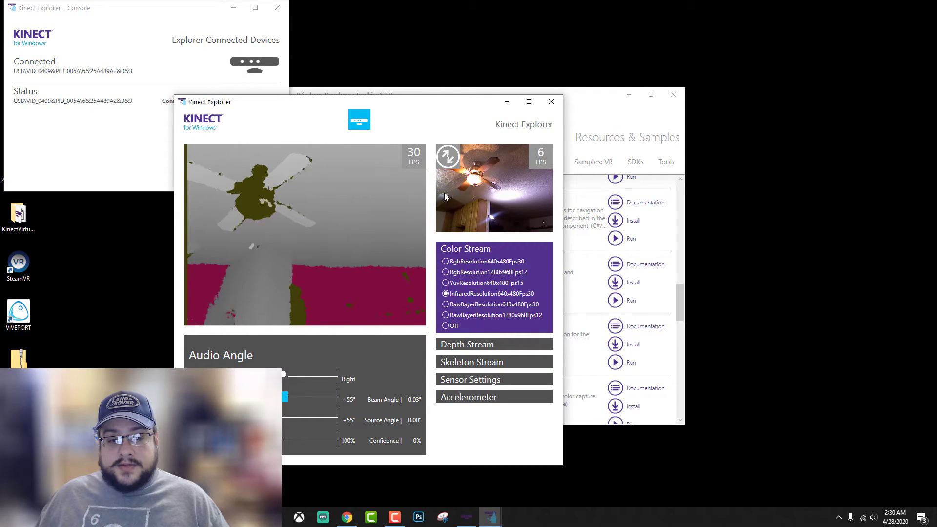
pyautogui.click(448, 157)
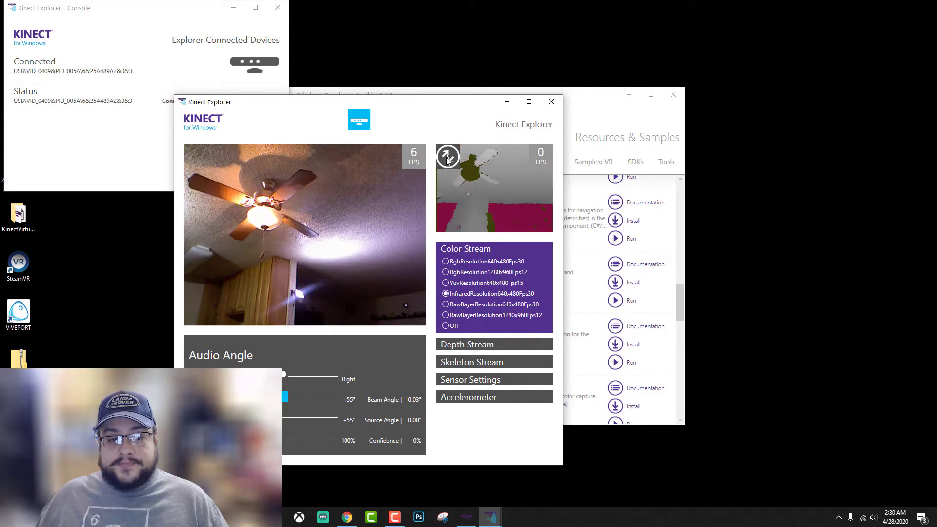
pyautogui.click(456, 344)
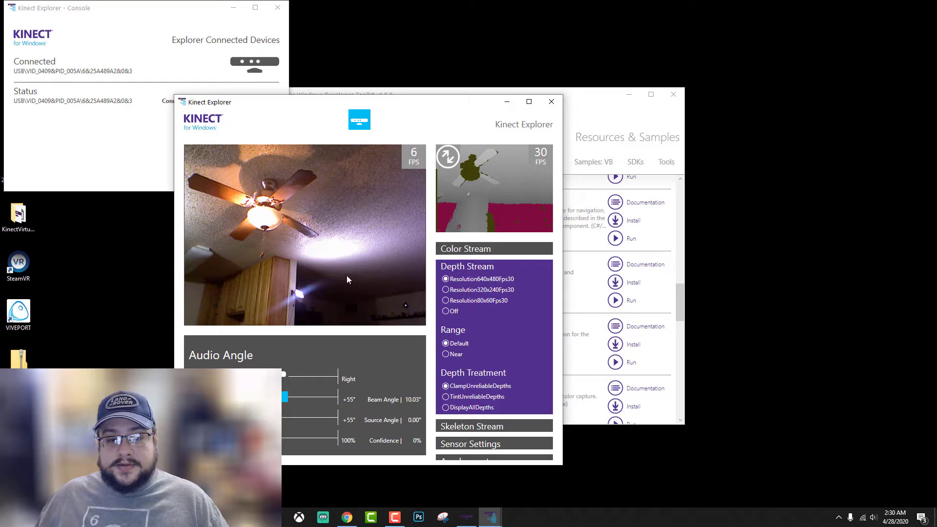
# Try depth 320x240, return to 640x480, swap views twice, and nudge the window right.
pyautogui.click(488, 290)
pyautogui.click(474, 280)
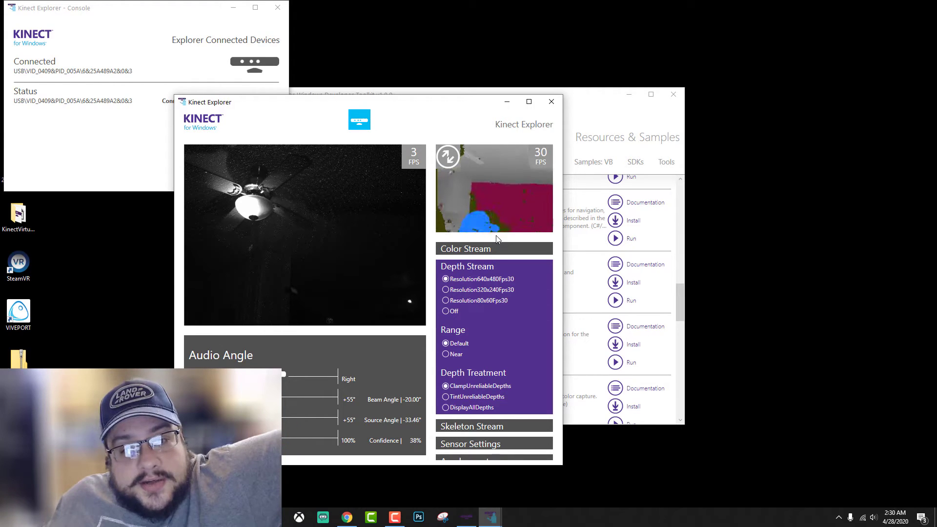
pyautogui.click(448, 156)
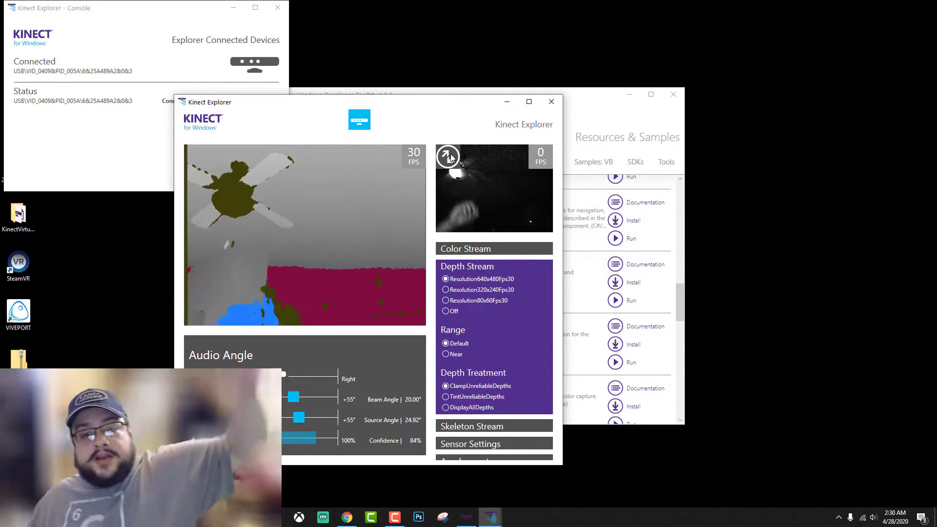
pyautogui.click(450, 156)
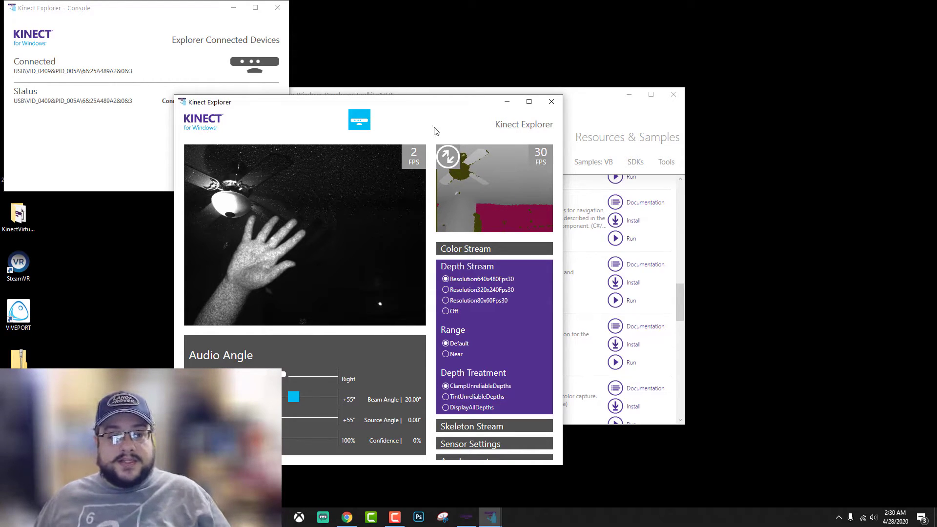
pyautogui.moveTo(431, 108); pyautogui.dragTo(463, 113)
# Close Kinect Explorer and scroll the Samples: C# list to Color Basics-WPF.
pyautogui.click(279, 11)
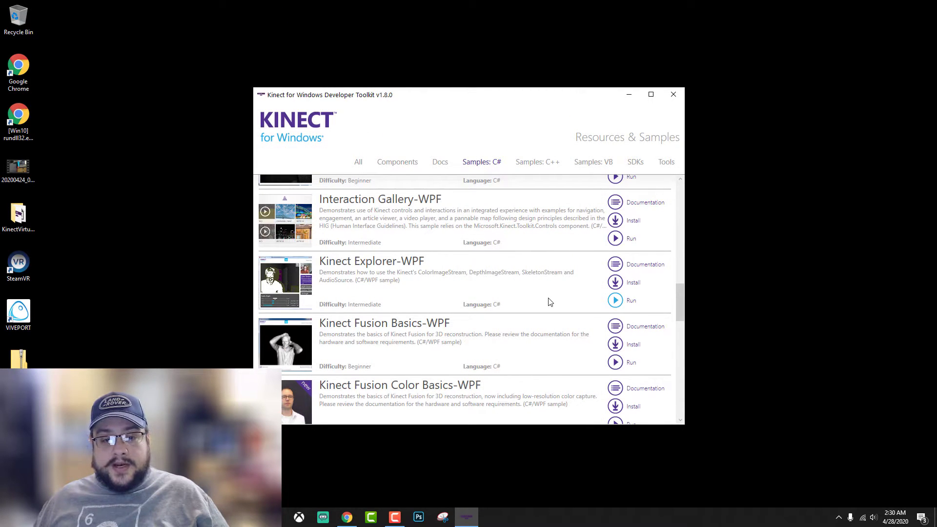
pyautogui.scroll(3, 536, 305)
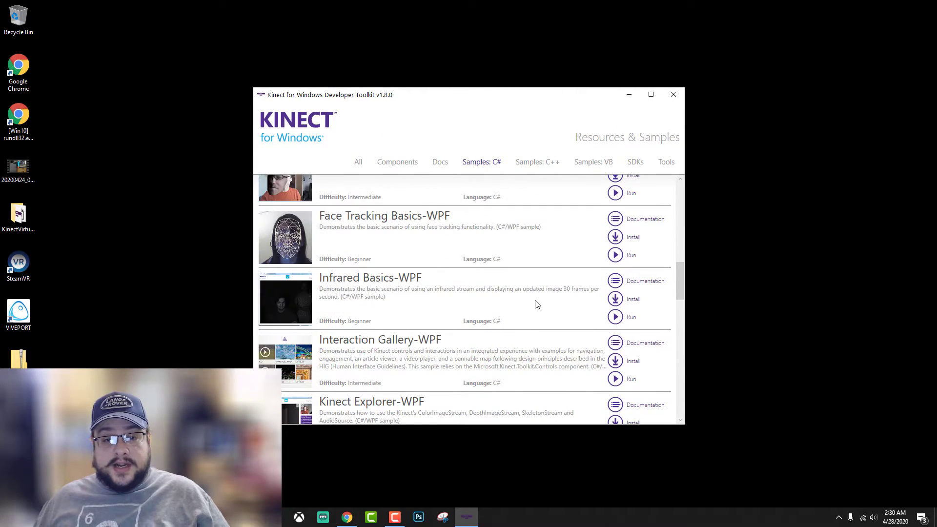
pyautogui.scroll(-3, 539, 306)
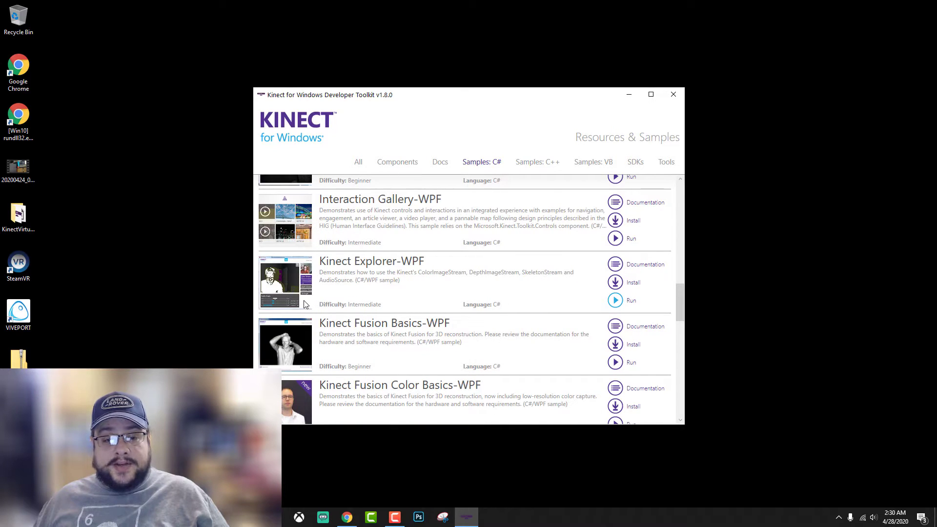
pyautogui.scroll(3, 384, 304)
pyautogui.scroll(15, 381, 305)
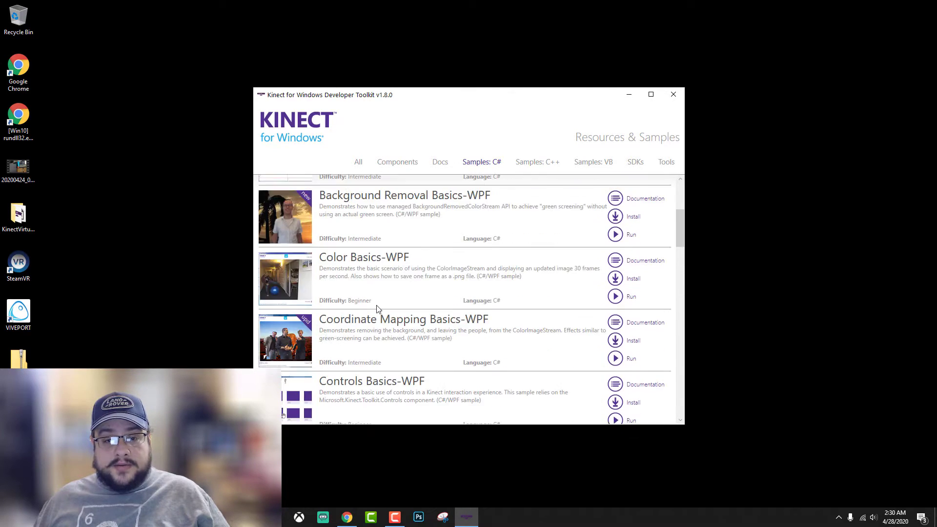
pyautogui.scroll(-4, 376, 311)
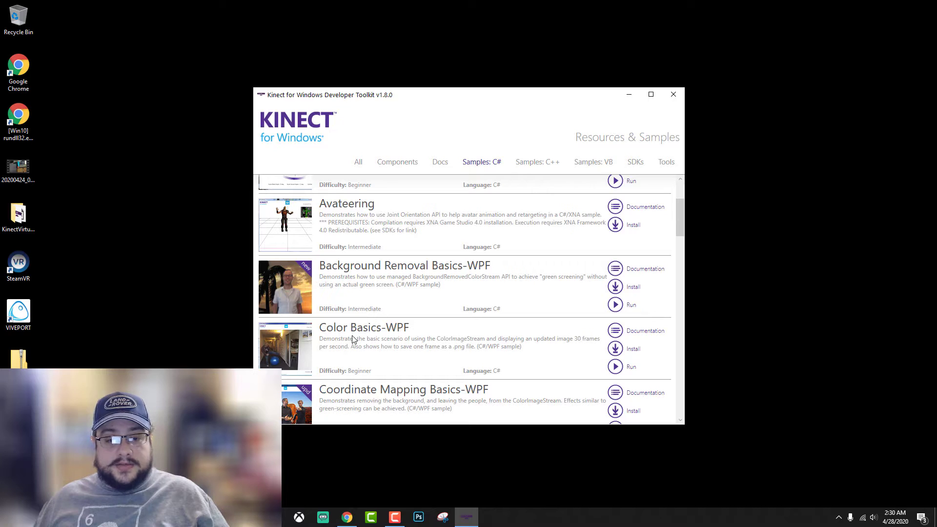
# Run Color Basics-WPF, minimise the toolkit, and reposition the Color Basics window.
pyautogui.click(629, 368)
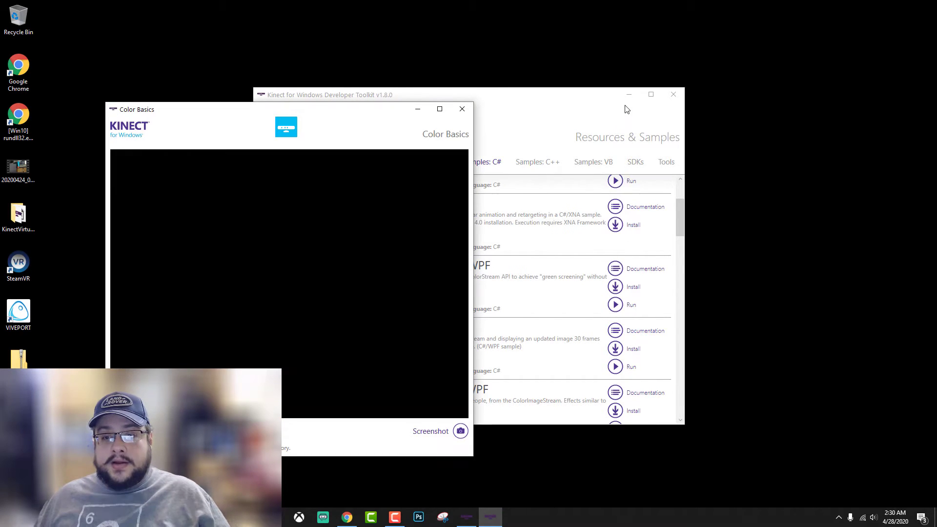
pyautogui.click(628, 95)
pyautogui.moveTo(213, 100); pyautogui.dragTo(229, 52)
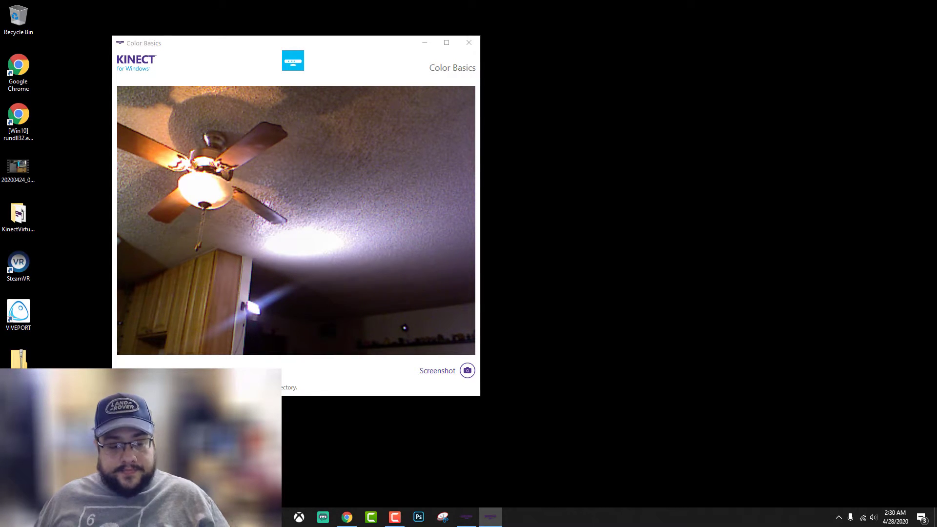
# Search 'obs' in the Start menu, then dismiss the results.
pyautogui.press('super')
pyautogui.write('obs')
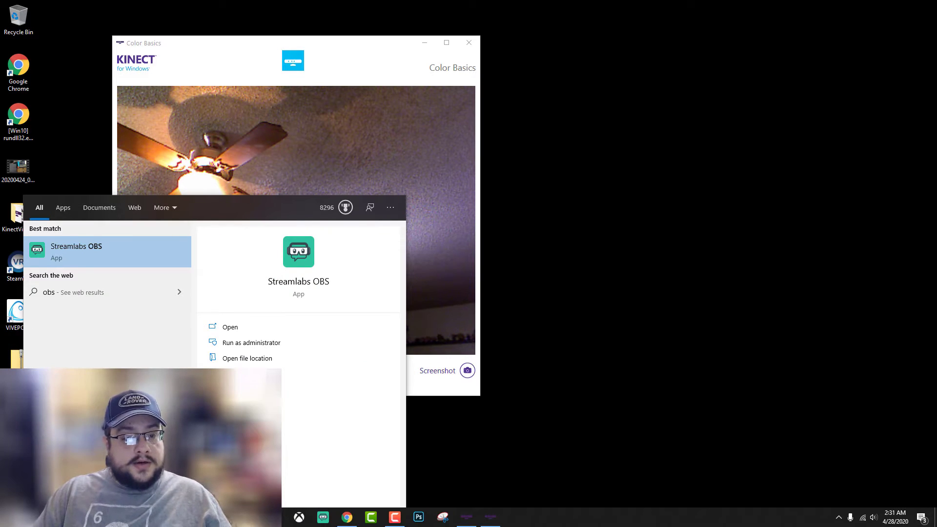
pyautogui.click(590, 202)
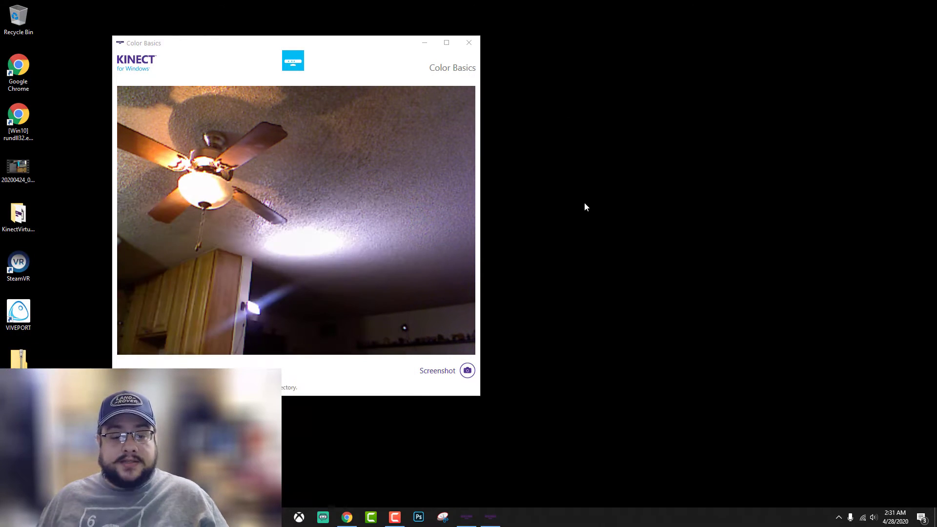
# In a new Chrome tab, search for obs and open the OBS download page.
pyautogui.click(346, 517)
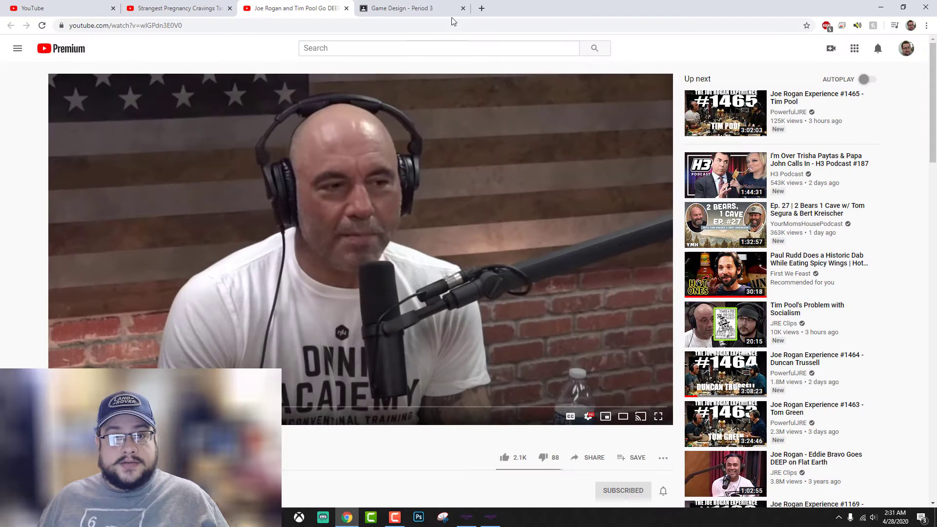
pyautogui.click(478, 9)
pyautogui.write('obs')
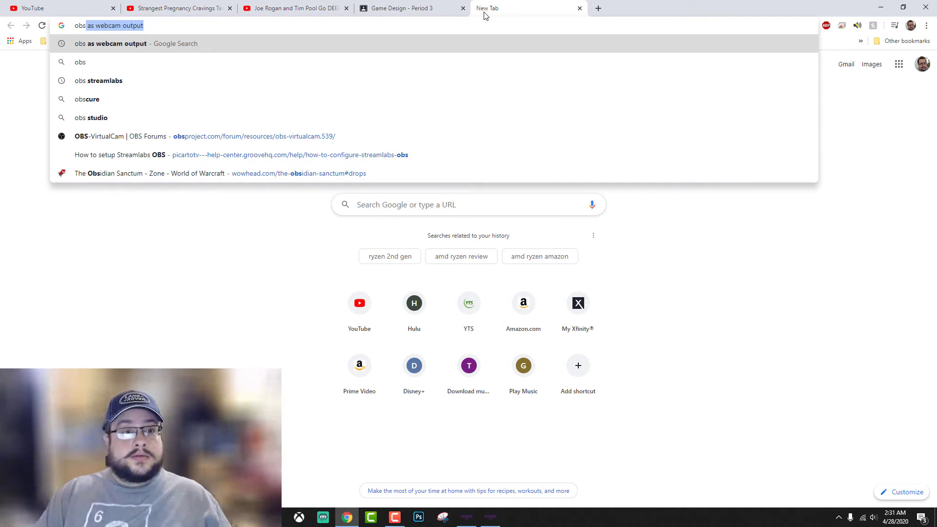
pyautogui.press('BackSpace')
pyautogui.press('Return')
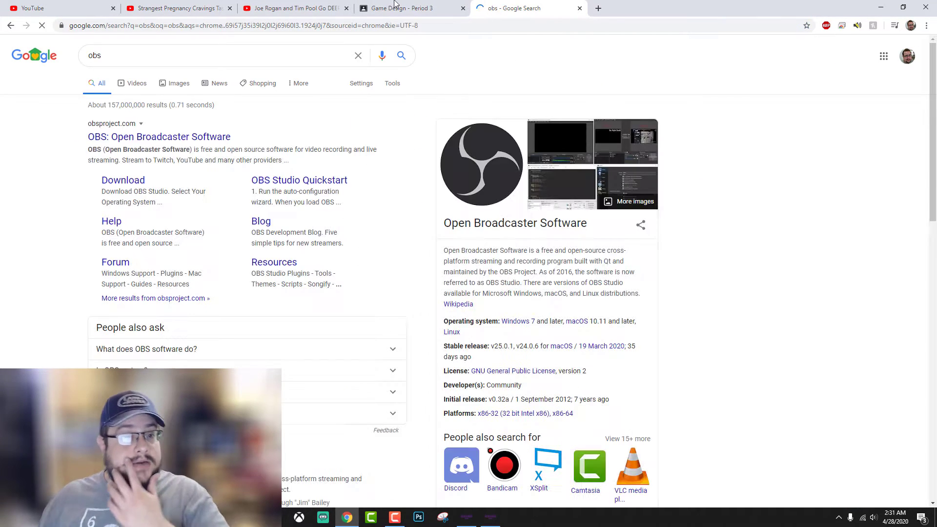
pyautogui.click(124, 181)
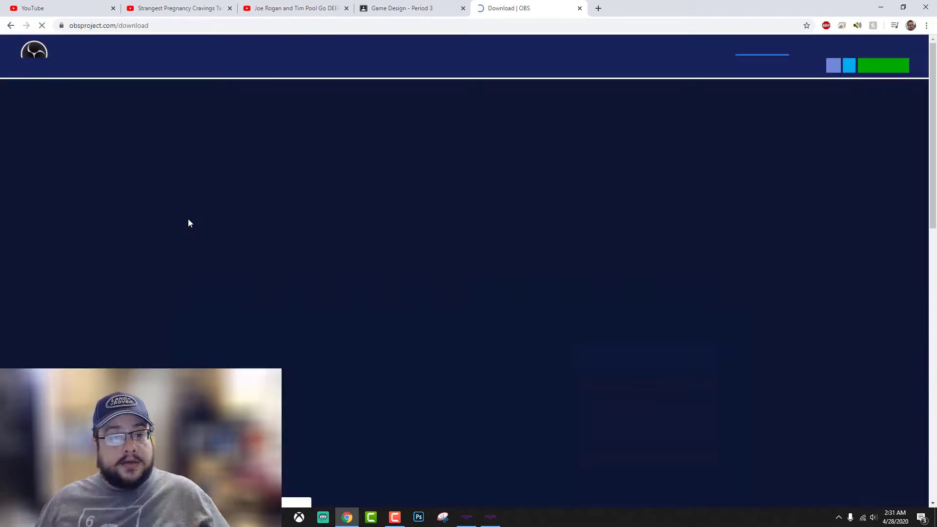
# Download and save the OBS Studio installer, then run it.
pyautogui.click(665, 355)
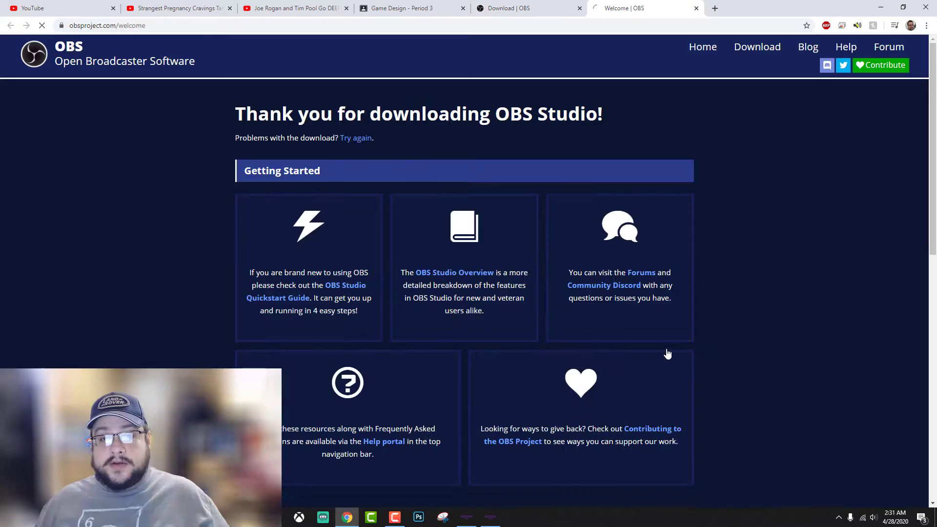
pyautogui.click(385, 247)
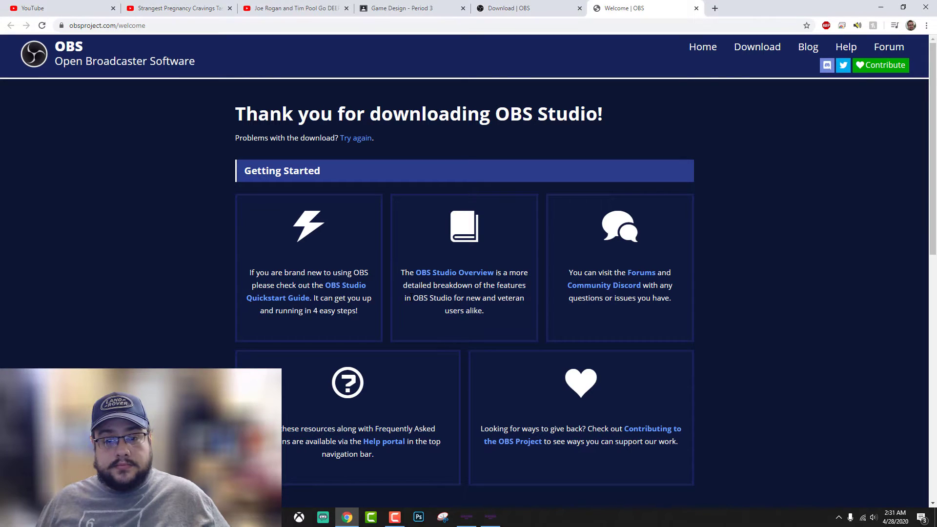
pyautogui.click(880, 7)
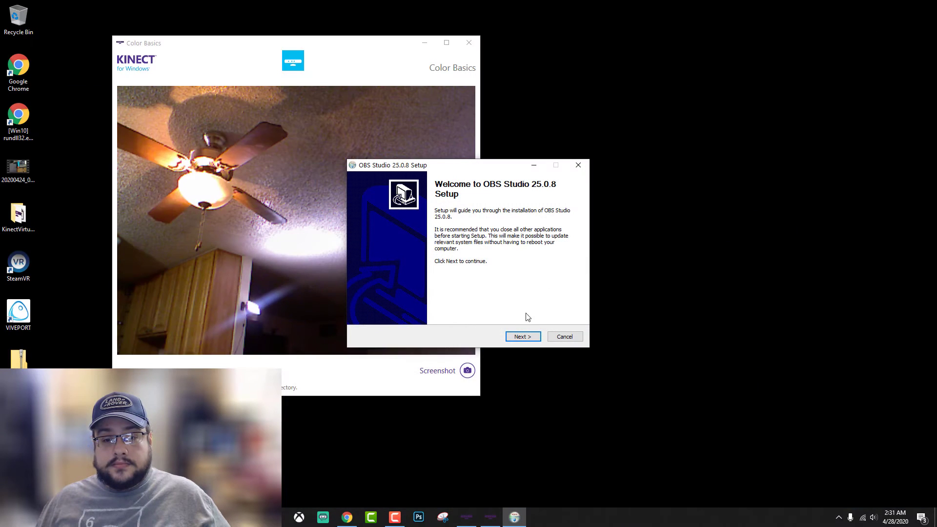
# Install OBS Studio 25.0.8 to the default folder and finish the installer.
pyautogui.click(514, 338)
pyautogui.click(518, 337)
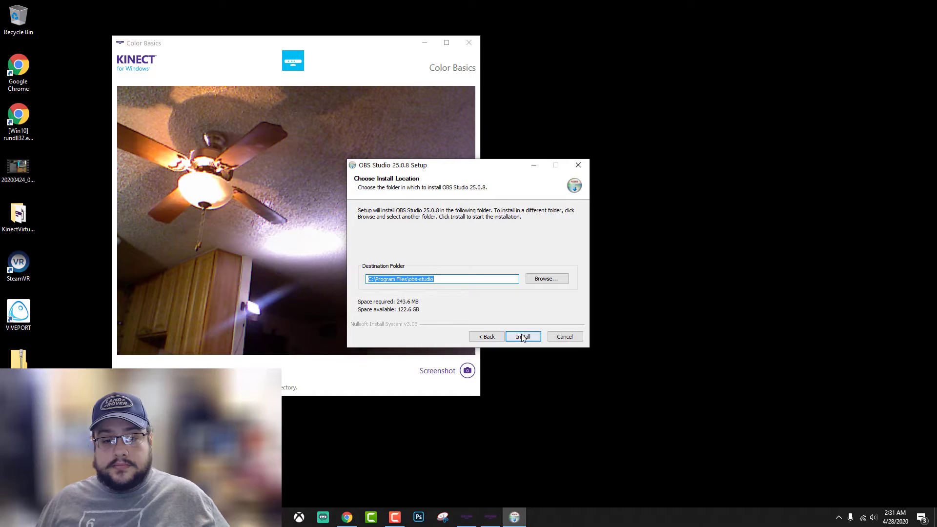
pyautogui.click(524, 337)
pyautogui.moveTo(386, 53); pyautogui.dragTo(337, 42)
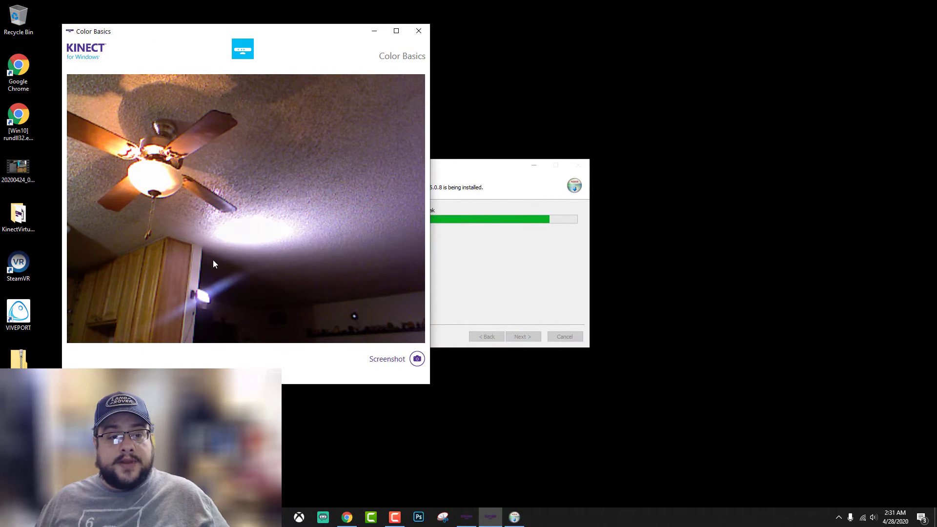
pyautogui.moveTo(495, 167); pyautogui.dragTo(701, 155)
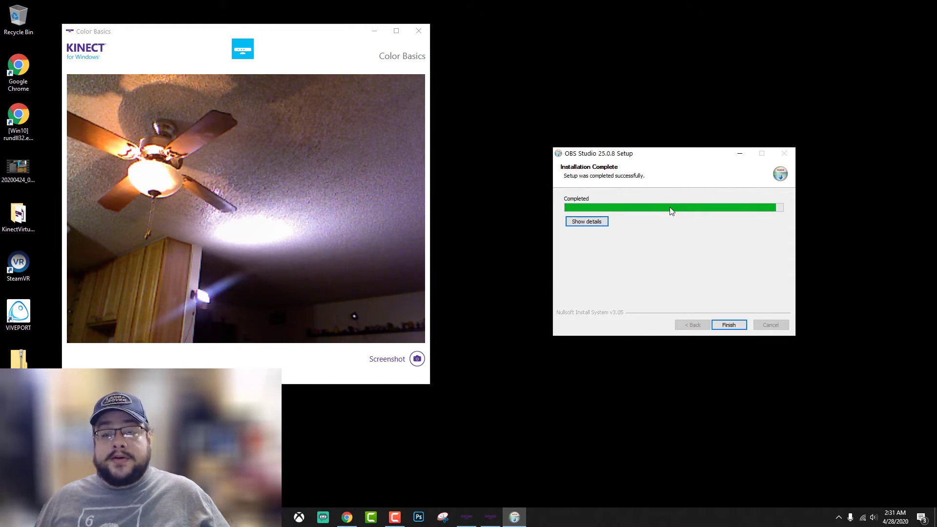
pyautogui.click(731, 325)
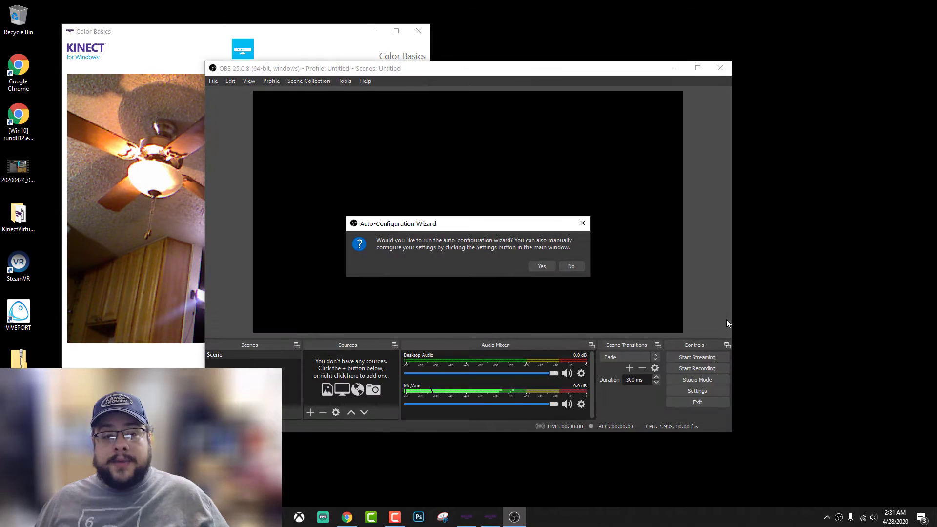
# Skip the auto-configuration wizard and add a Window Capture source of the Color Basics window.
pyautogui.click(569, 267)
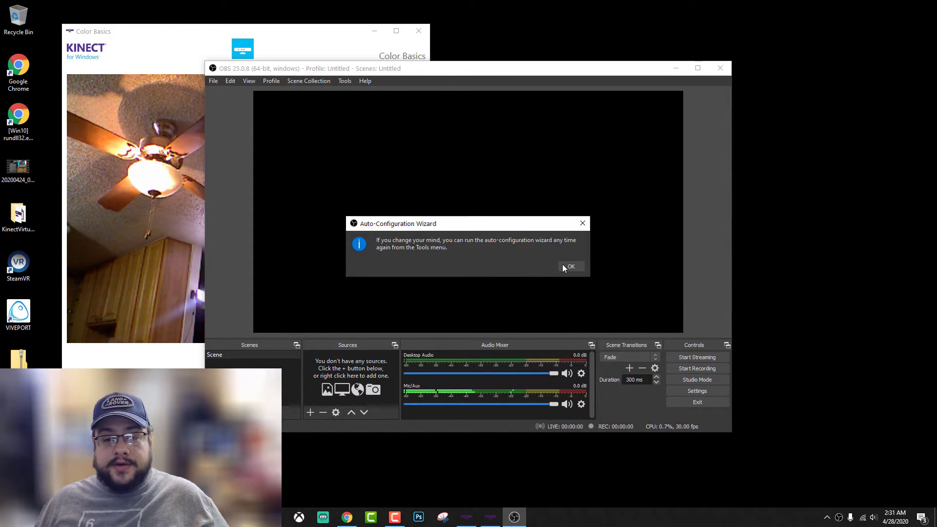
pyautogui.click(564, 267)
pyautogui.click(310, 412)
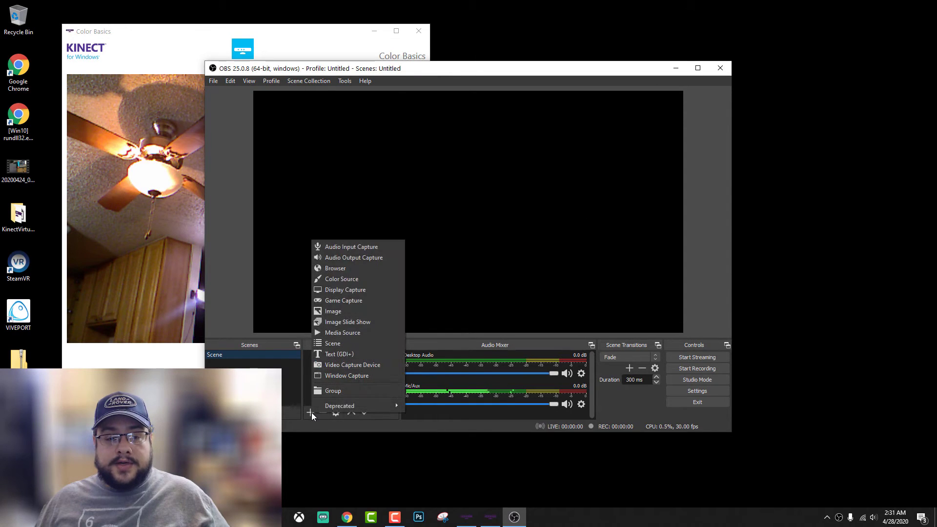
pyautogui.click(358, 375)
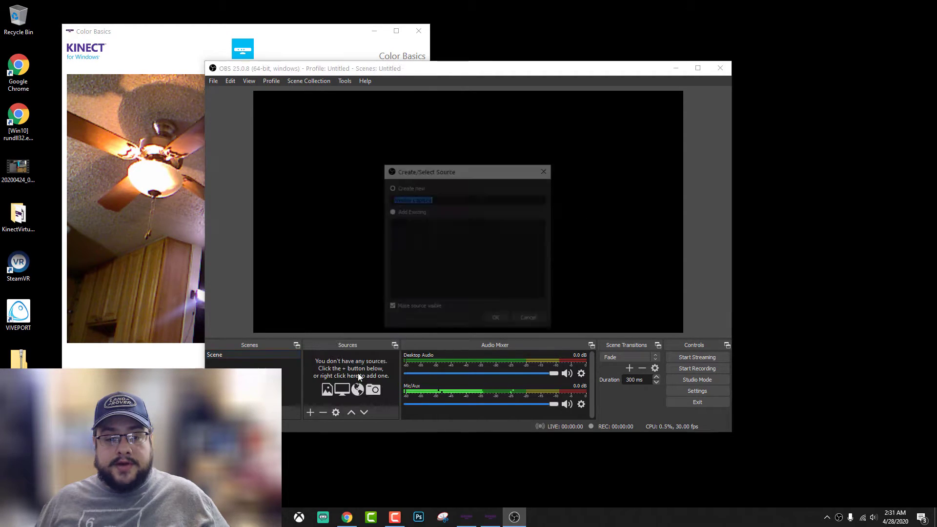
pyautogui.click(499, 316)
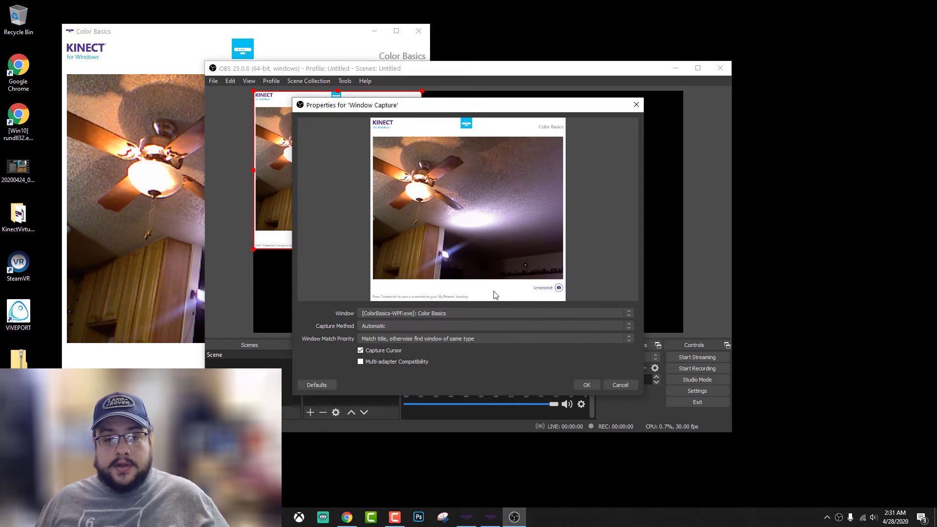
pyautogui.moveTo(395, 109); pyautogui.dragTo(553, 94)
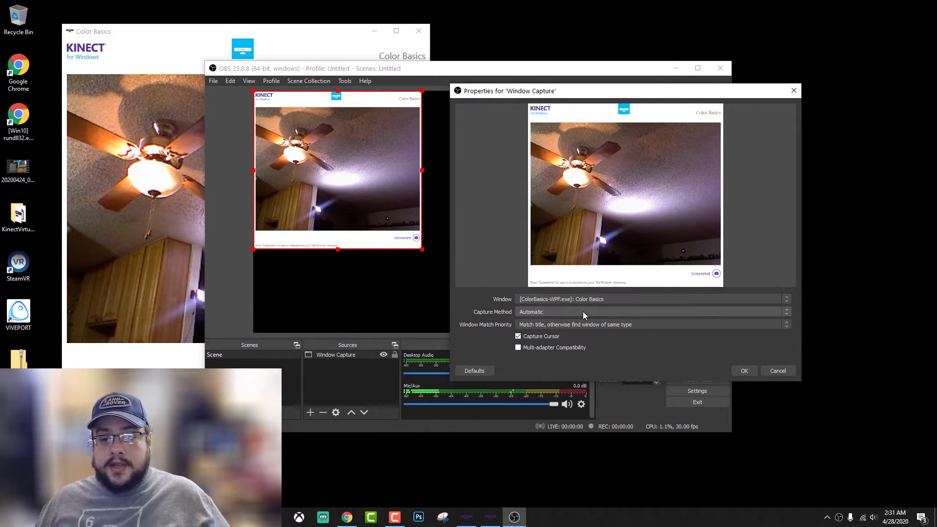
pyautogui.click(744, 373)
# Reopen the Window Capture properties, keep the capture method Automatic, and confirm.
pyautogui.click(335, 412)
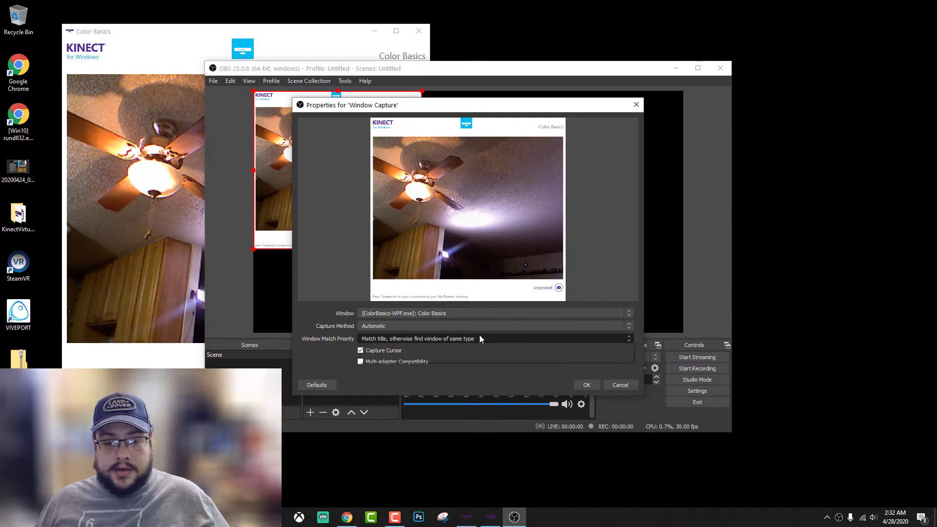
pyautogui.click(472, 326)
pyautogui.click(472, 325)
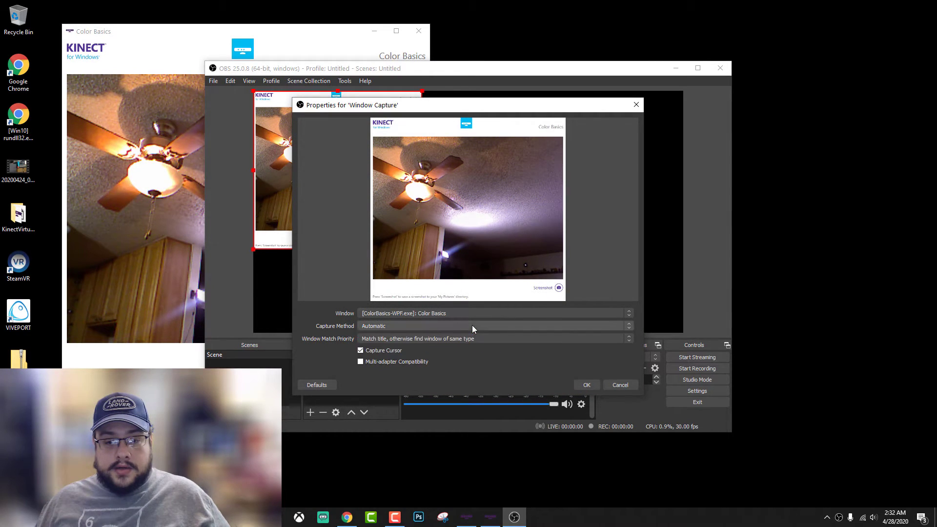
pyautogui.click(587, 384)
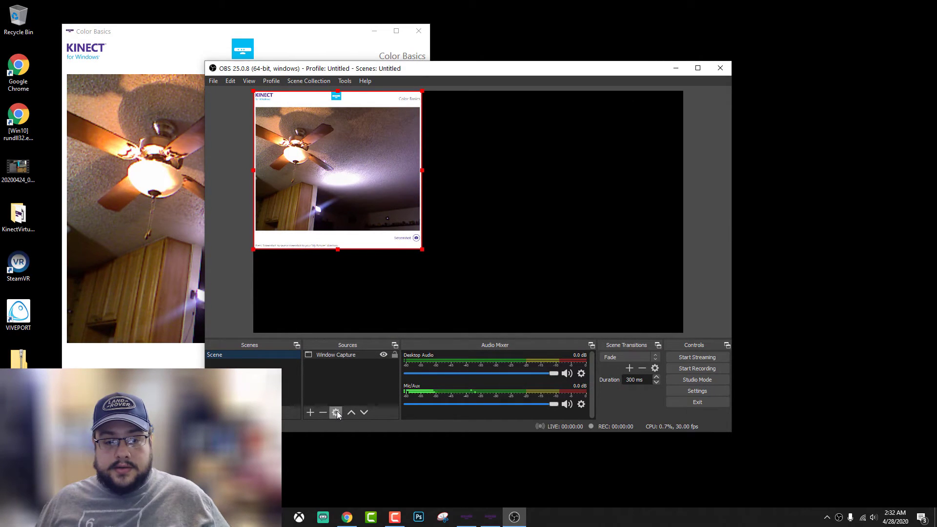
# Open the Edit Transform settings for the Color Basics Window Capture source.
pyautogui.rightClick(344, 356)
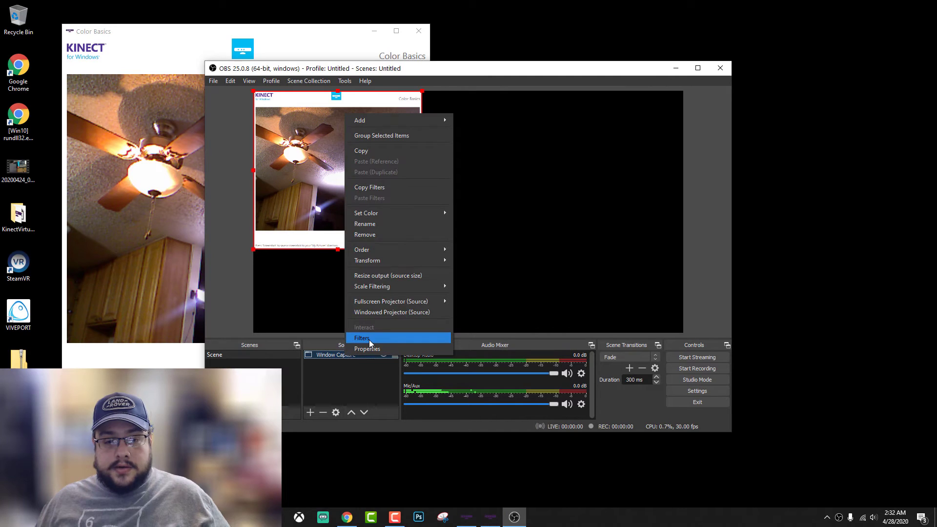
pyautogui.moveTo(400, 286)
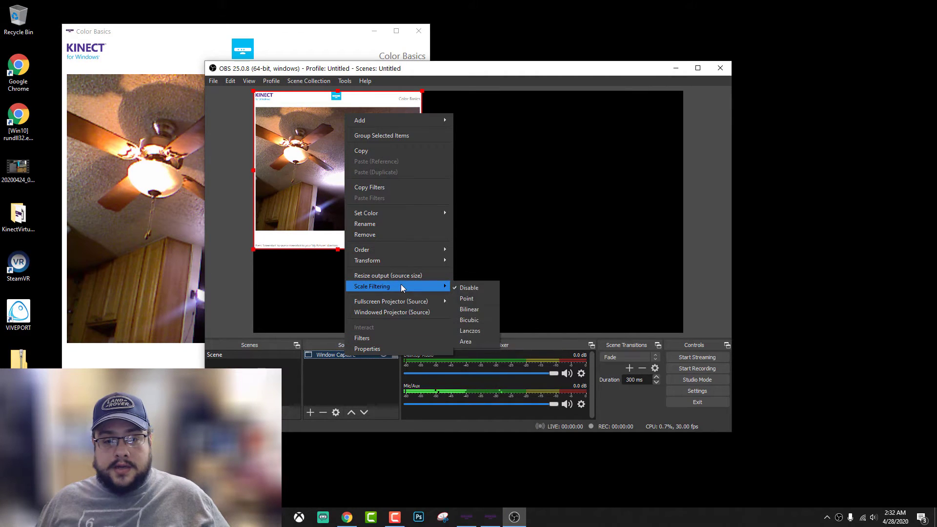
pyautogui.moveTo(437, 262)
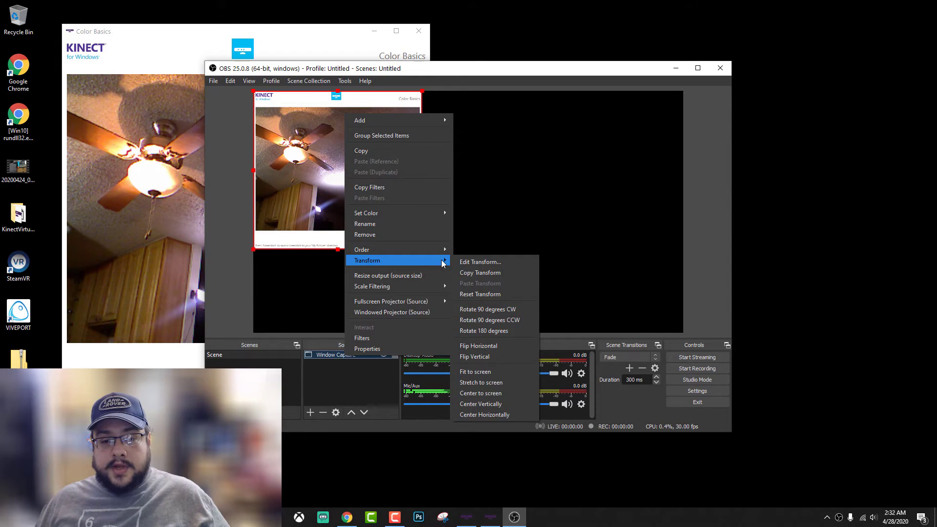
pyautogui.click(473, 266)
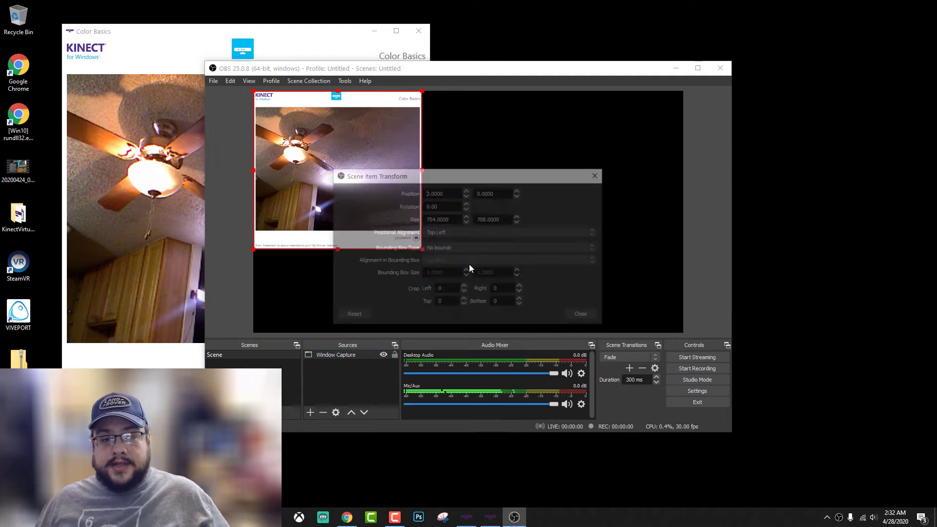
pyautogui.moveTo(487, 179); pyautogui.dragTo(588, 155)
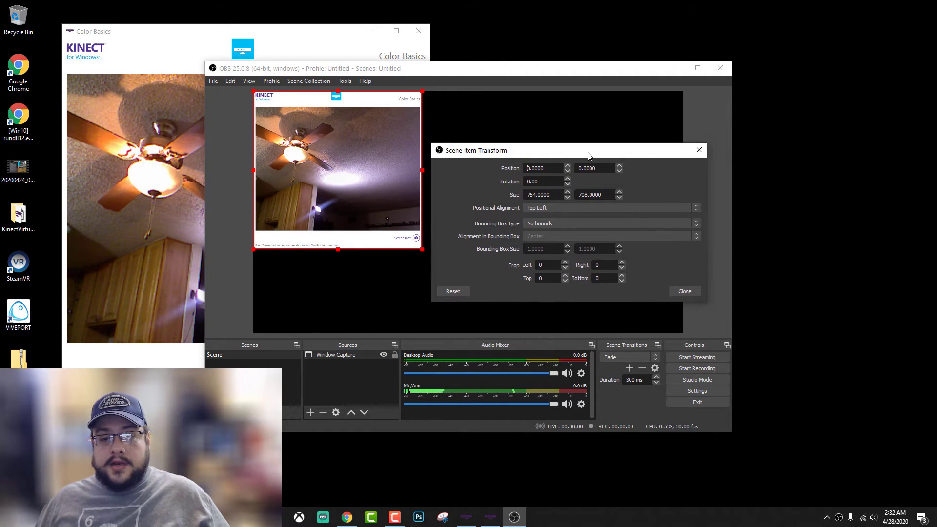
# Crop 6 pixels off both the left and right edges of the capture.
pyautogui.click(565, 263)
pyautogui.click(565, 262)
pyautogui.click(565, 262)
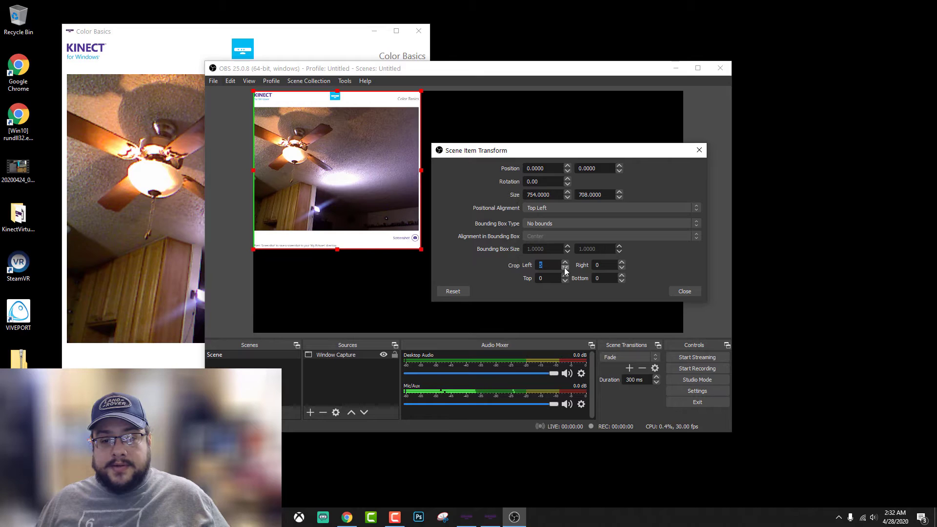
pyautogui.click(565, 263)
pyautogui.click(623, 263)
pyautogui.click(623, 262)
pyautogui.click(623, 263)
pyautogui.click(623, 262)
pyautogui.click(623, 263)
pyautogui.click(622, 262)
# Crop 69 off the top and 35 off the bottom, then centre the capture on the canvas.
pyautogui.click(564, 276)
pyautogui.moveTo(564, 276); pyautogui.dragTo(565, 275)
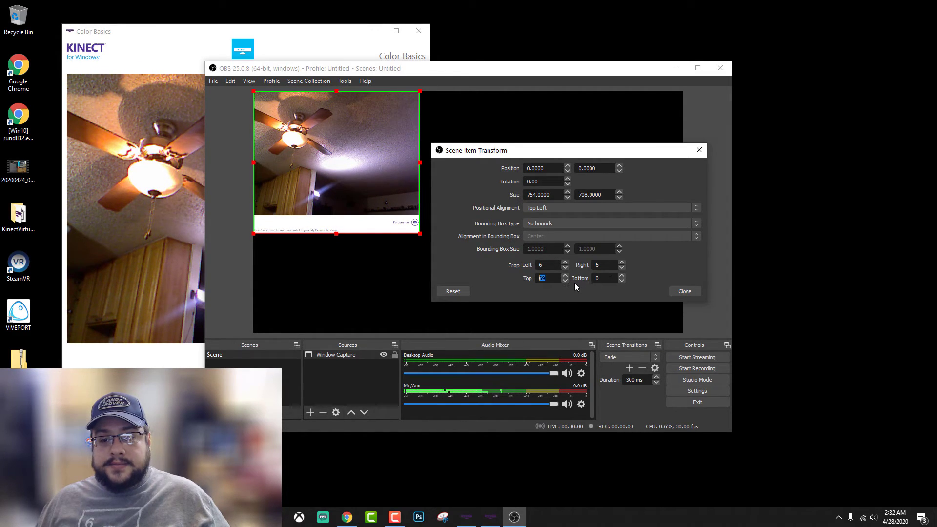
pyautogui.click(565, 281)
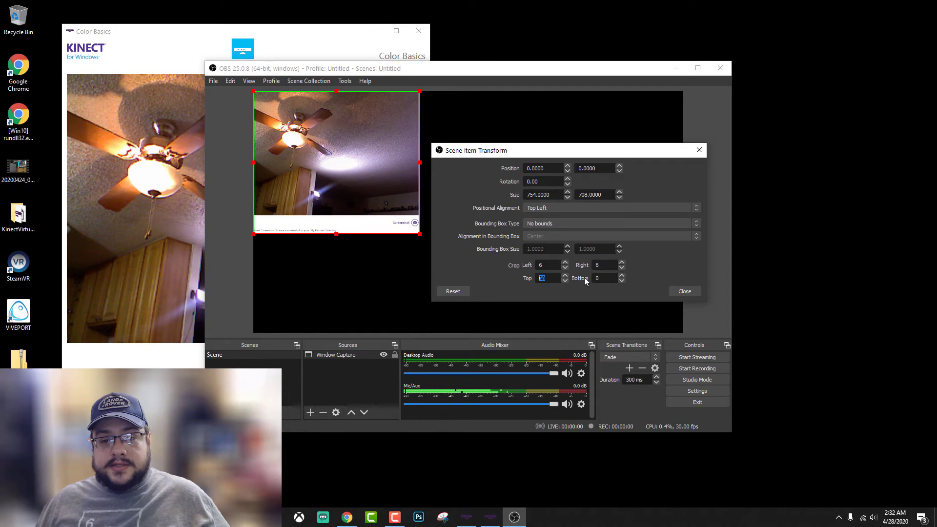
pyautogui.moveTo(565, 277); pyautogui.dragTo(621, 275)
pyautogui.click(621, 275)
pyautogui.click(621, 276)
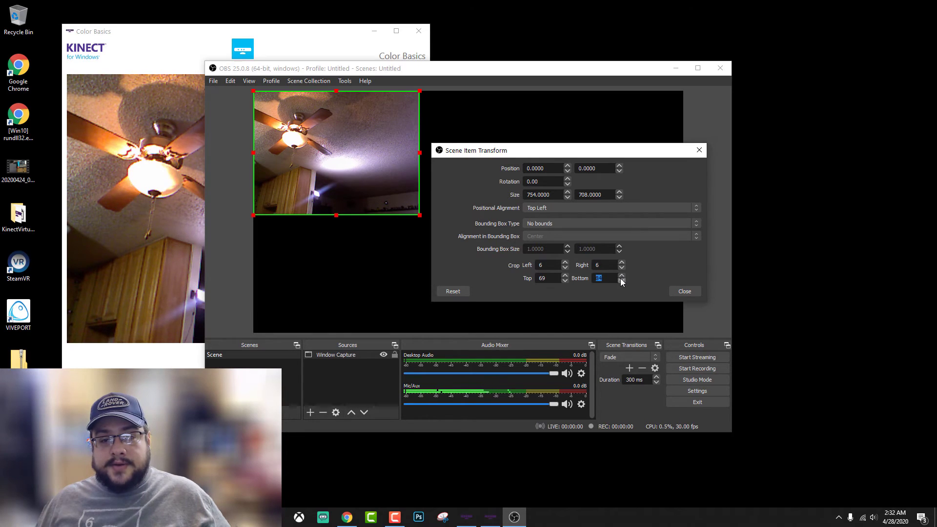
pyautogui.click(619, 276)
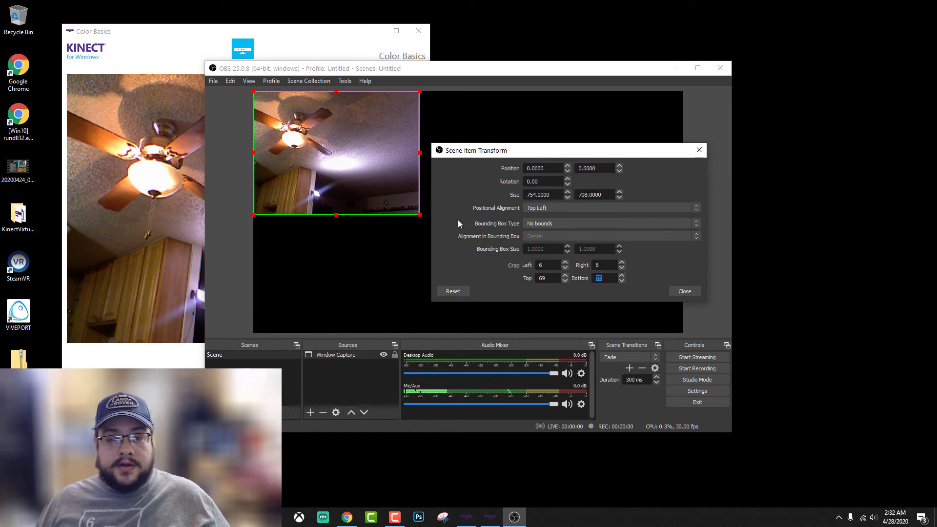
pyautogui.click(674, 290)
pyautogui.moveTo(344, 171); pyautogui.dragTo(374, 288)
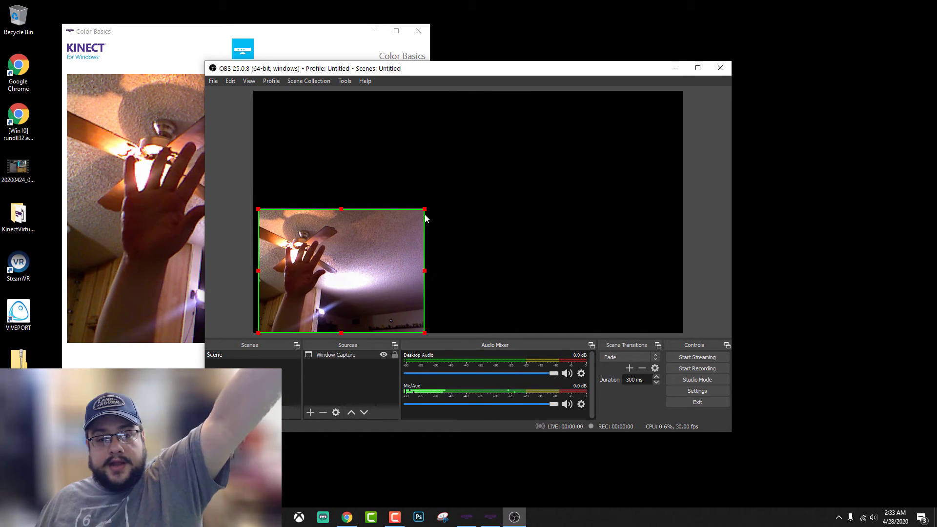
# Resize the camera capture into a smaller inset at the canvas's bottom-left corner.
pyautogui.moveTo(425, 210); pyautogui.dragTo(369, 248)
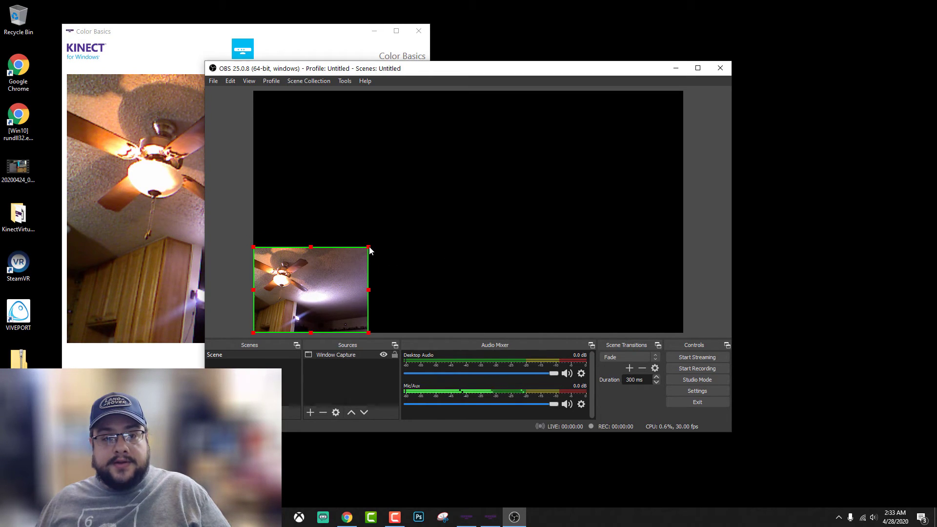
pyautogui.moveTo(369, 248); pyautogui.dragTo(418, 247)
pyautogui.click(347, 517)
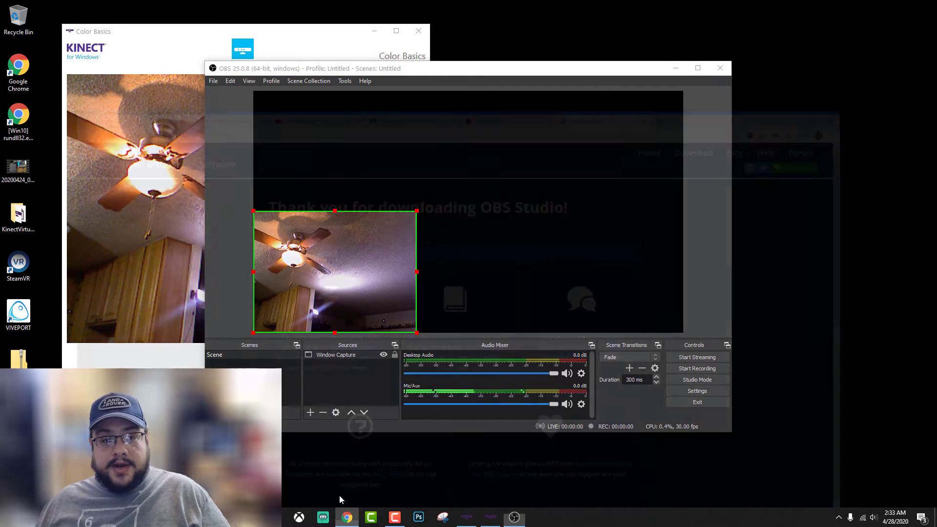
# Search 'obs as webcam output' in Chrome and open the OBS-VirtualCam forum page.
pyautogui.hotkey('ctrl', 'l')
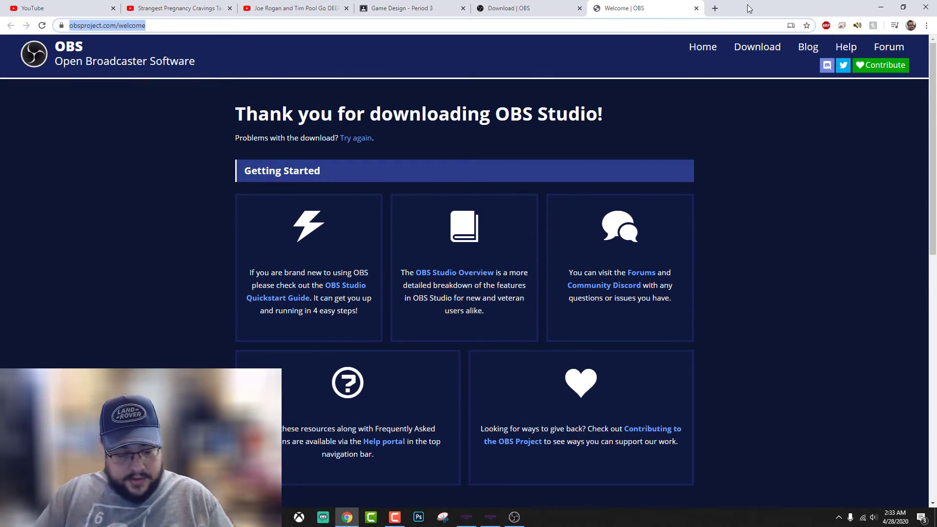
pyautogui.write('obs')
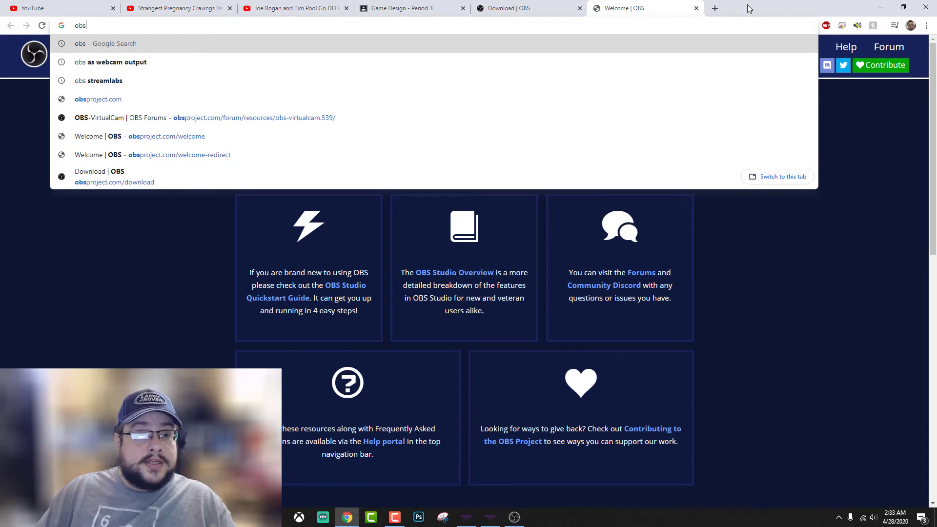
pyautogui.press('Down')
pyautogui.press('Return')
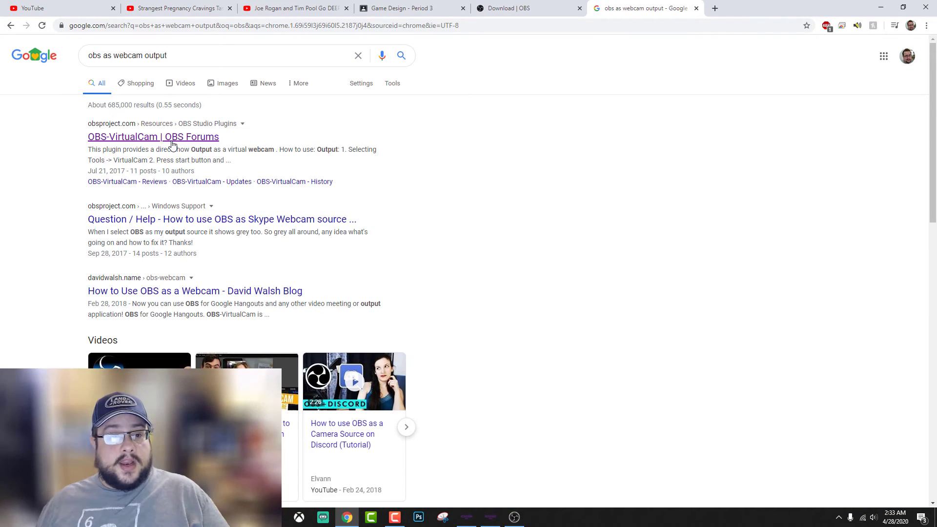
pyautogui.click(171, 140)
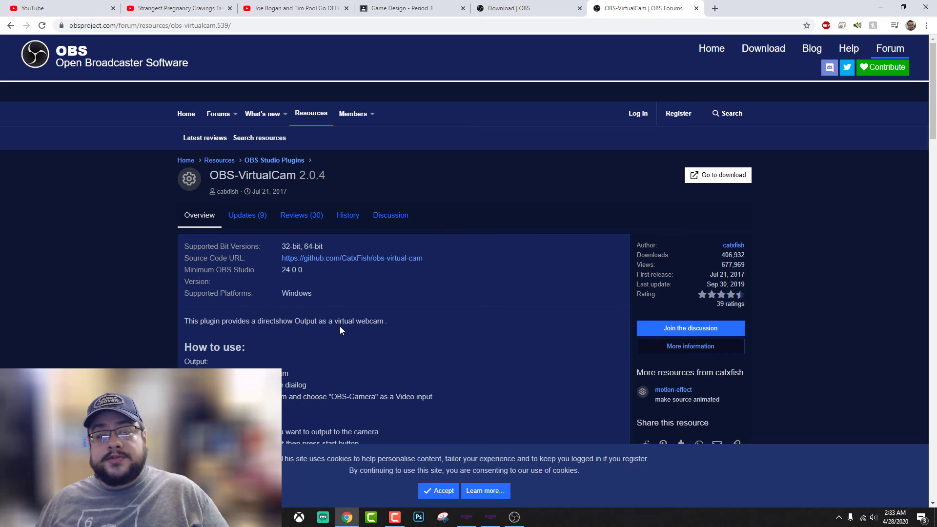
pyautogui.click(514, 517)
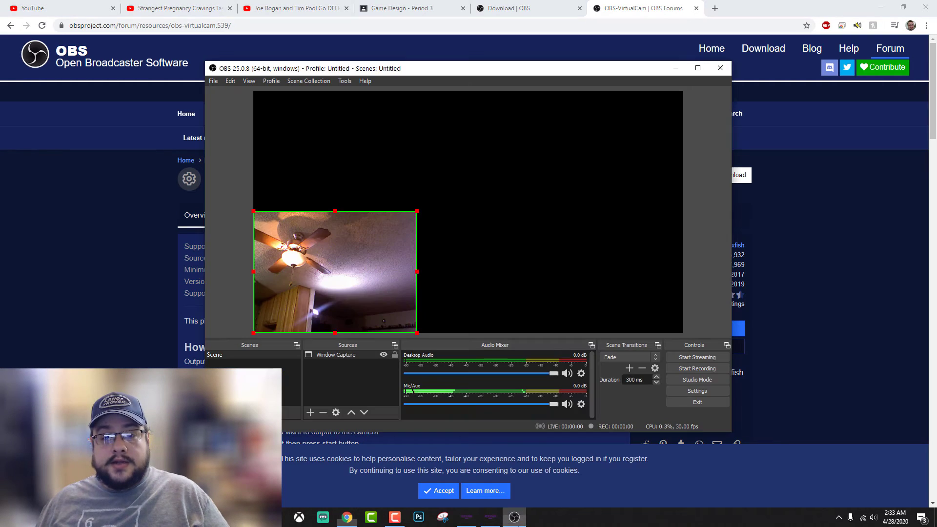